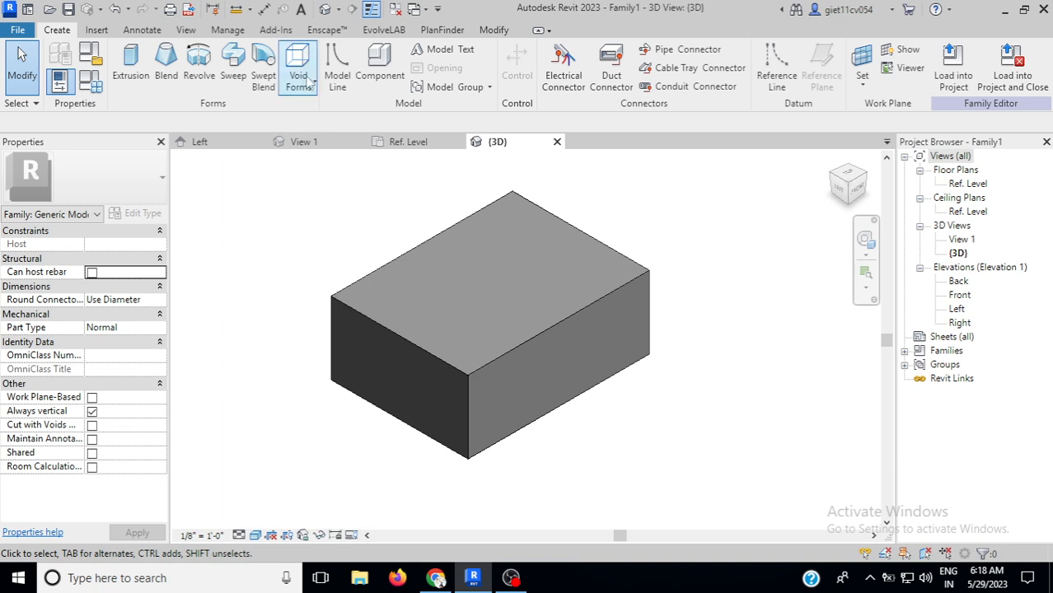
Start a Void Revolve in the Ref. Level plan and sketch the profile's vertical spine and bottom tooth beside the block, 7'-0" by 1'-6".
left_click(299, 66)
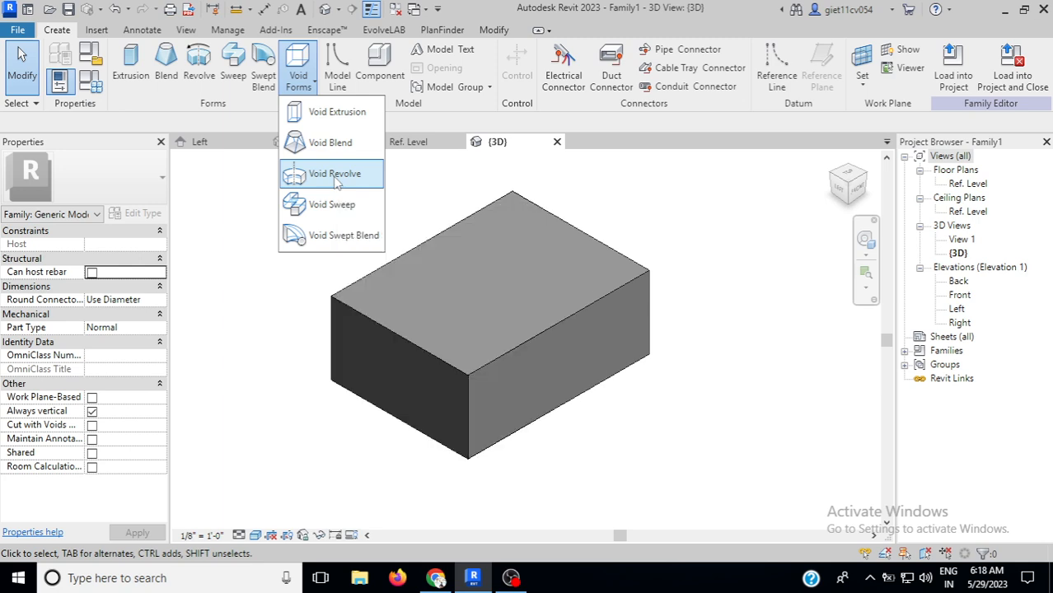
left_click(335, 175)
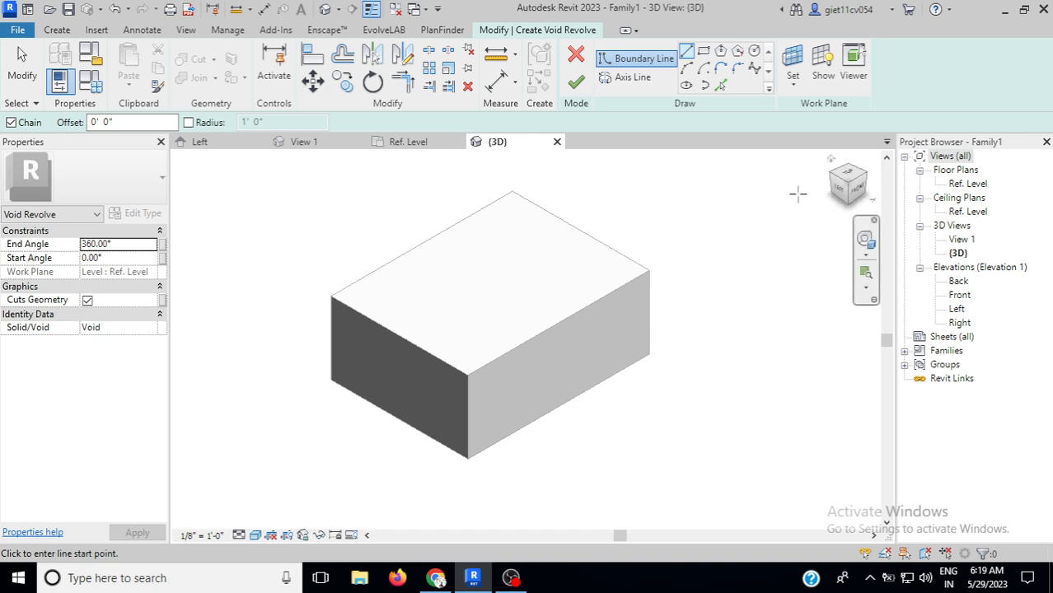
left_click(410, 142)
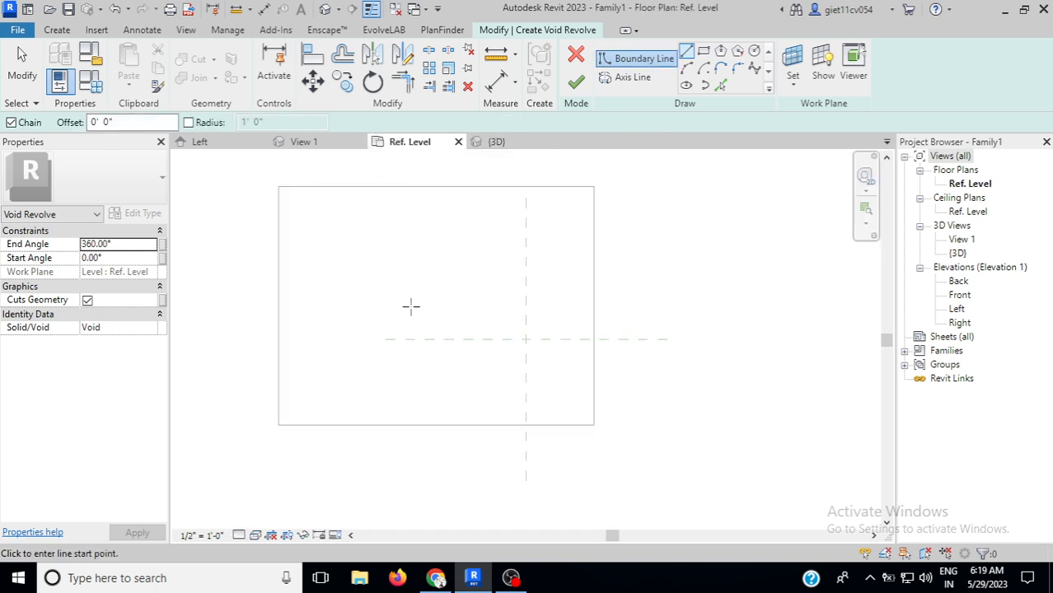
scroll(539, 317, "down", 1)
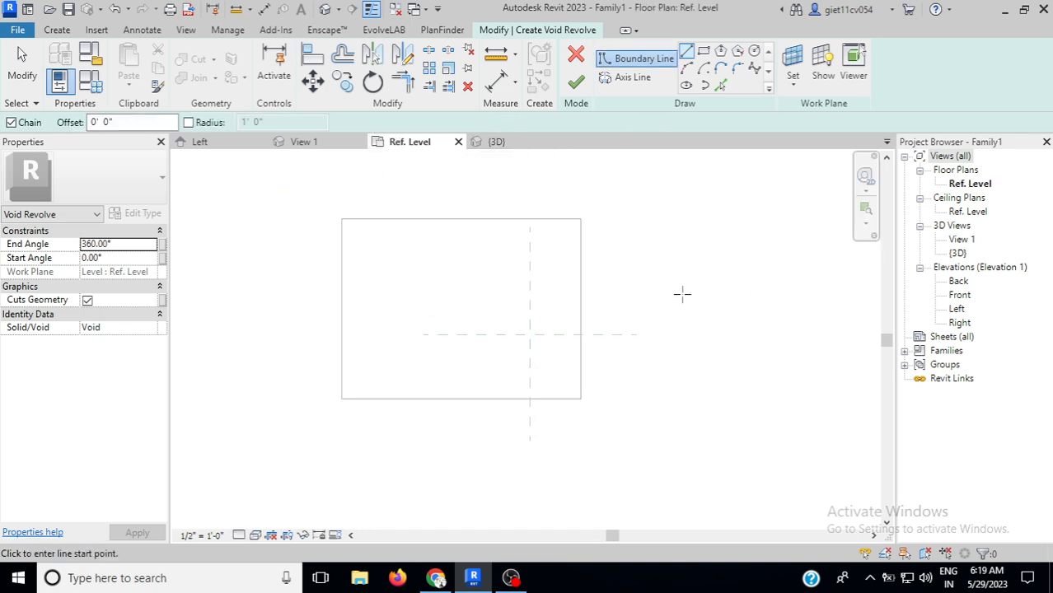
left_click(607, 237)
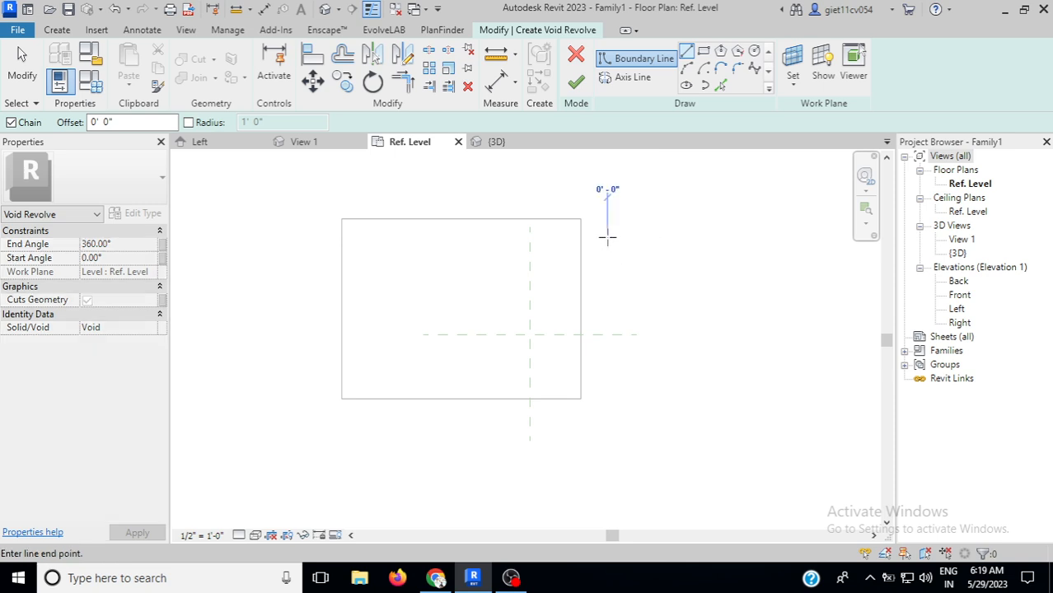
left_click(608, 397)
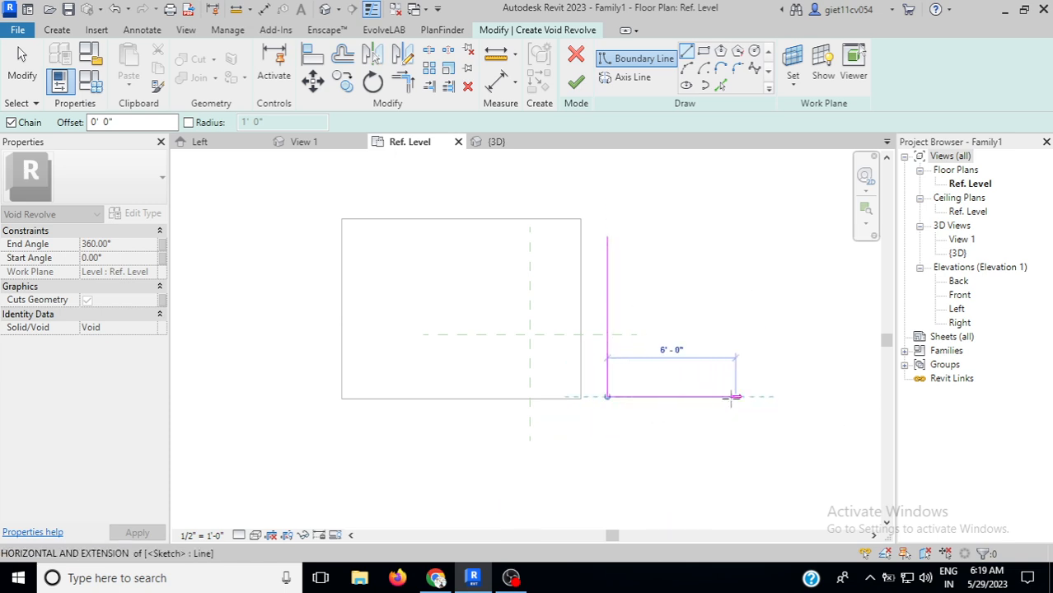
left_click(756, 396)
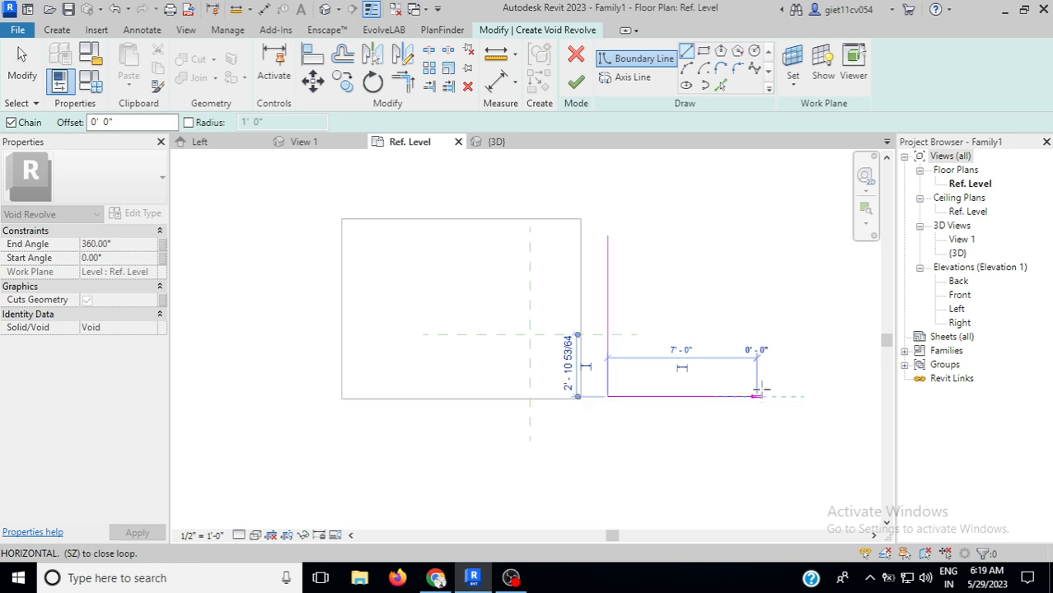
left_click(756, 365)
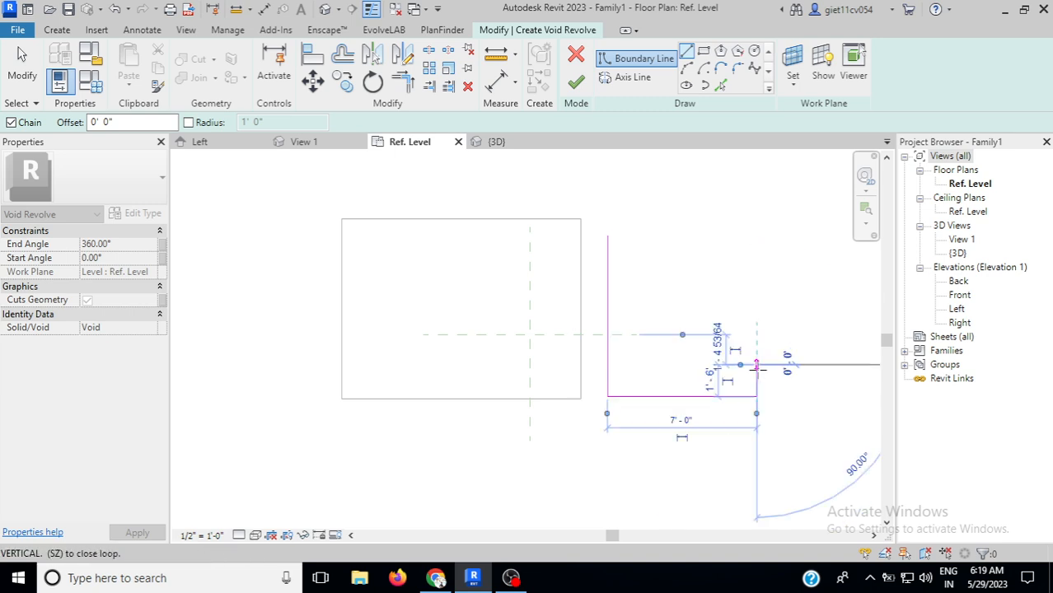
left_click(639, 365)
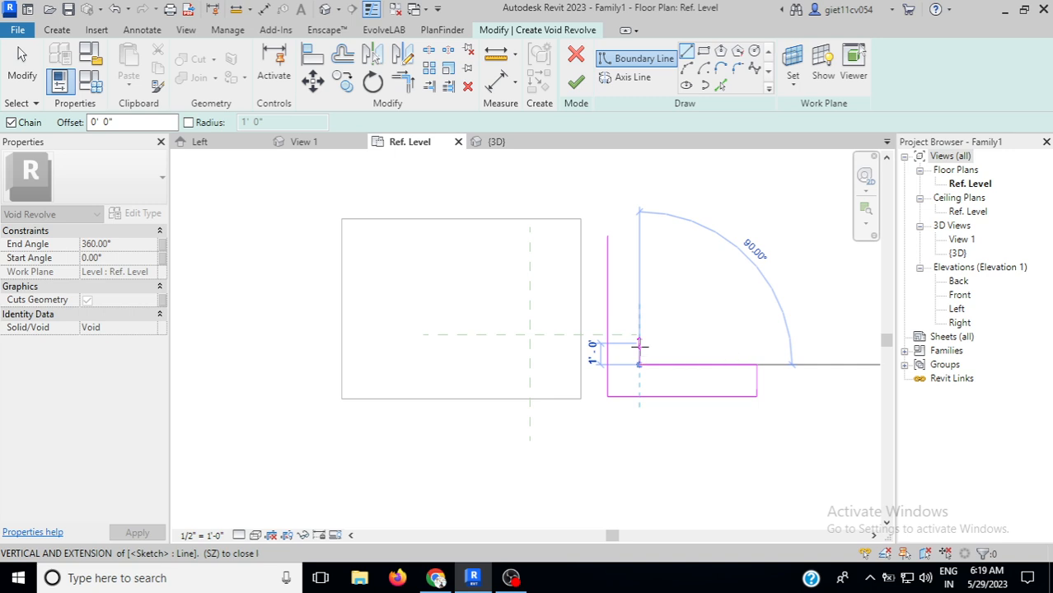
Sketch the profile's two middle teeth, each 1'-0" thick with 1'-0" gaps, the lower 4'-6" long and the upper 6" shorter.
left_click(640, 345)
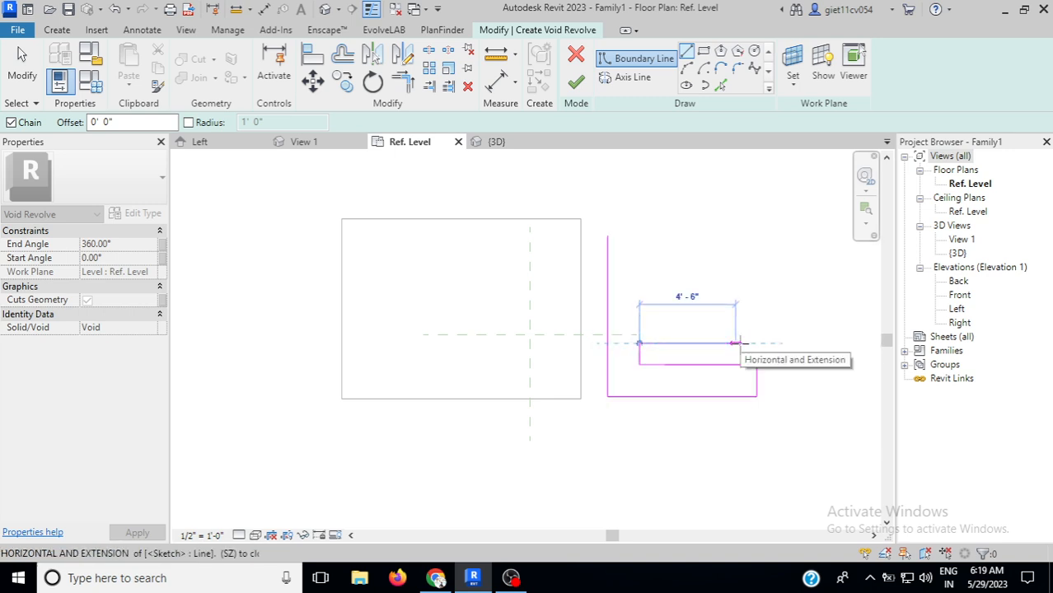
left_click(736, 343)
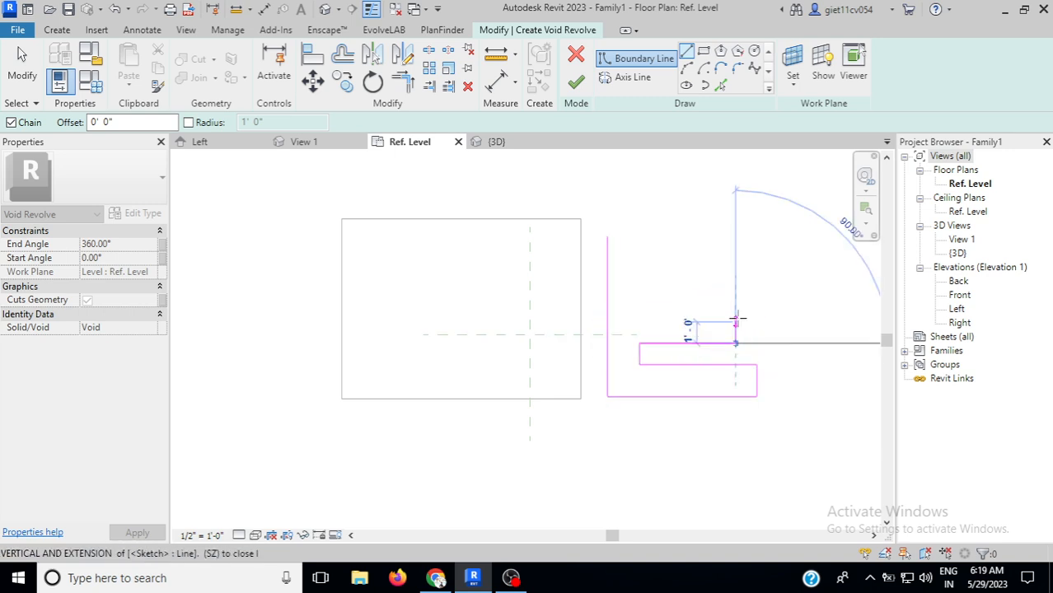
left_click(736, 320)
left_click(639, 322)
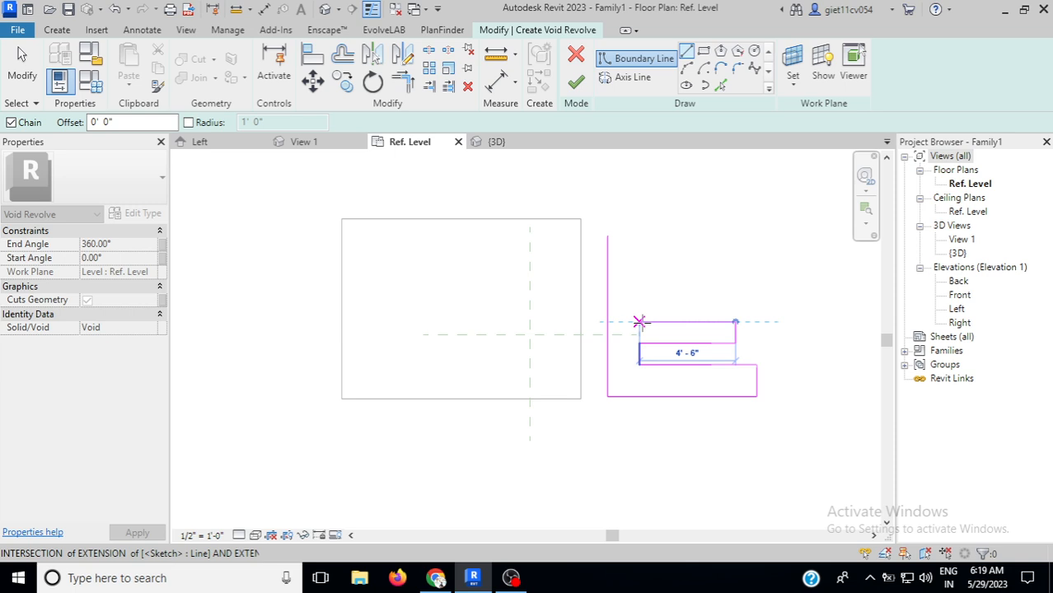
left_click(640, 300)
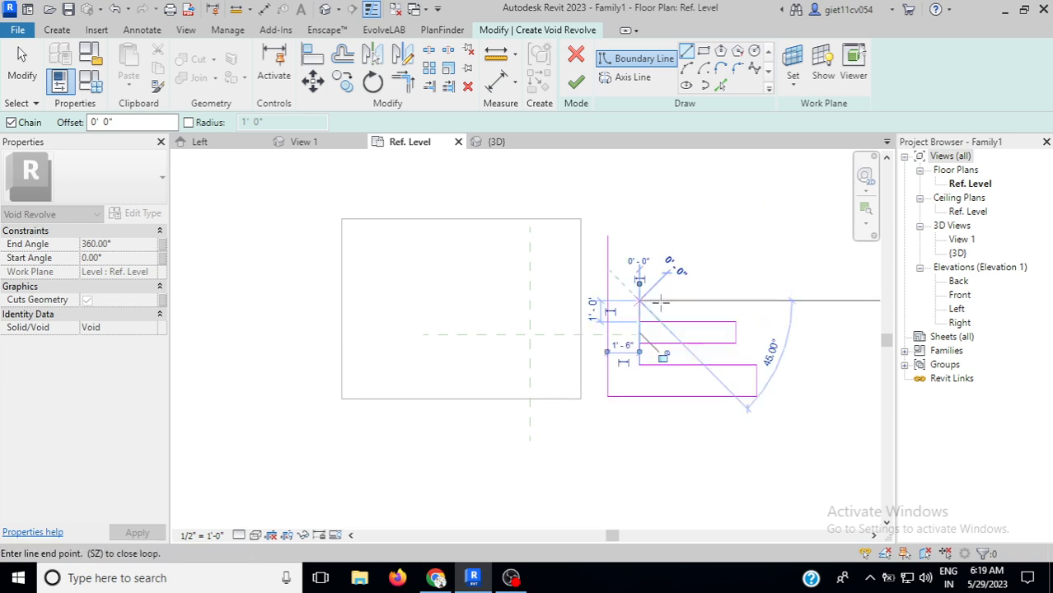
left_click(736, 300)
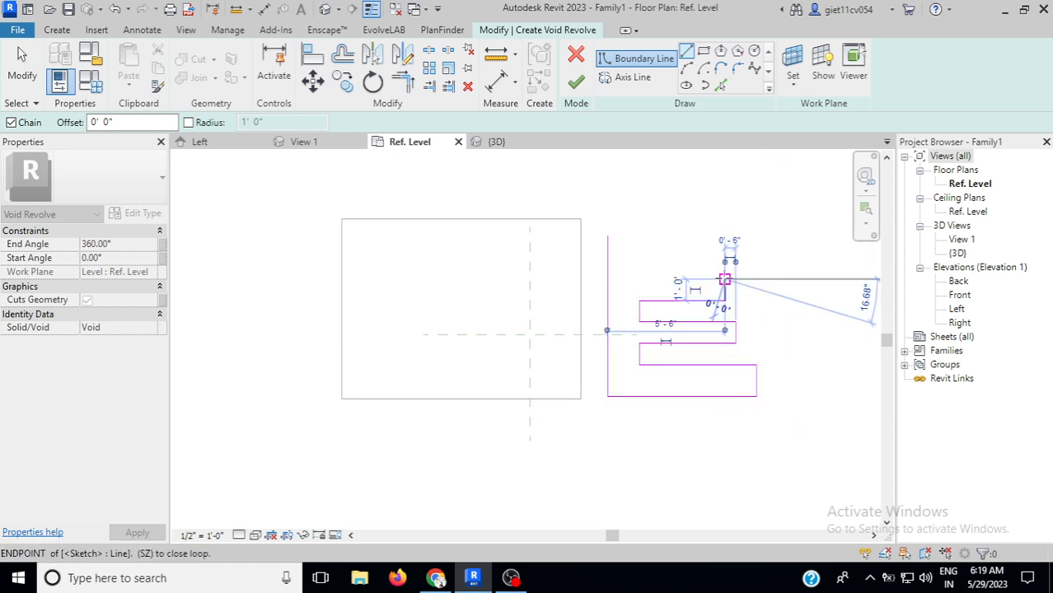
left_click(724, 281)
left_click(639, 280)
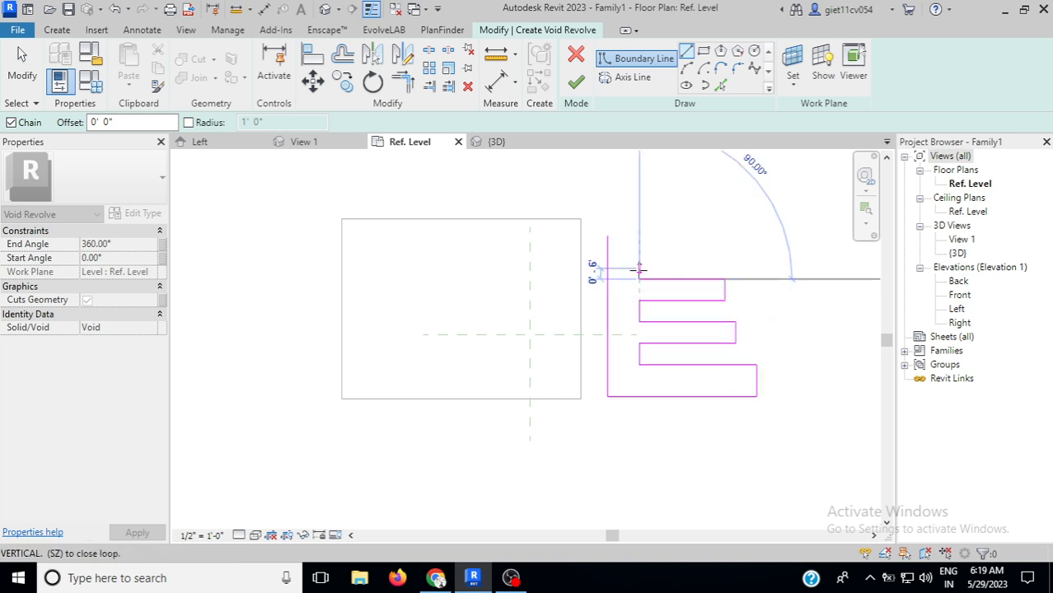
Sketch the 1'-0" thick top tooth and close the profile with a 4'-6" line back to the spine's upper end.
left_click(639, 258)
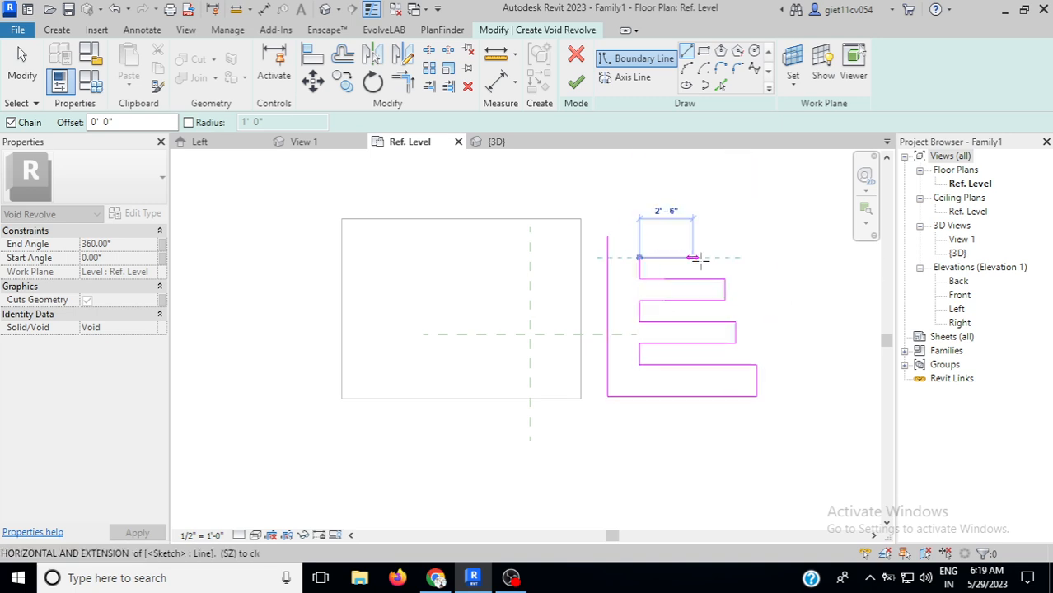
left_click(703, 258)
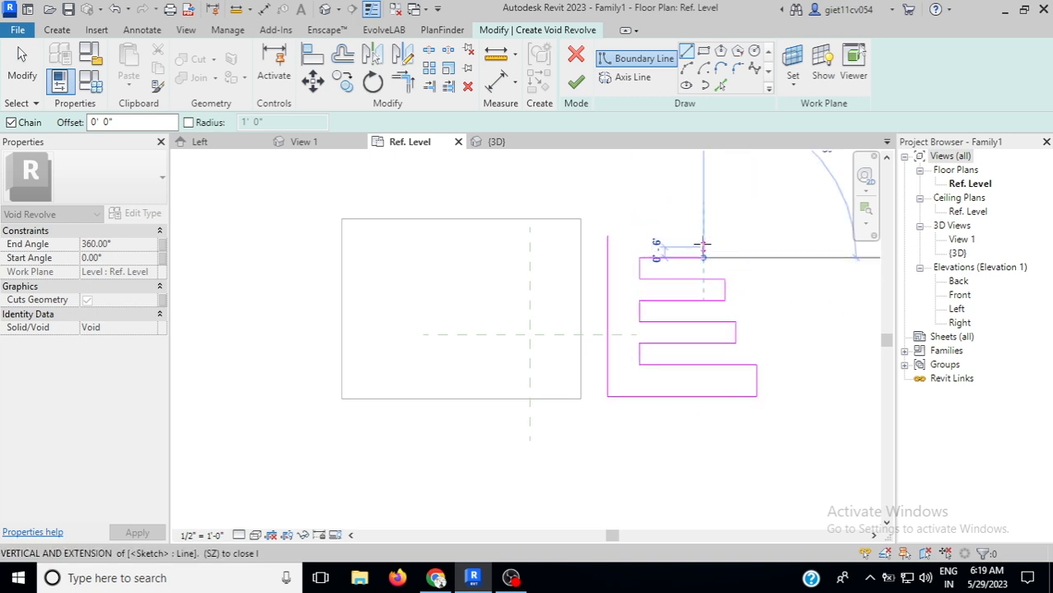
left_click(703, 237)
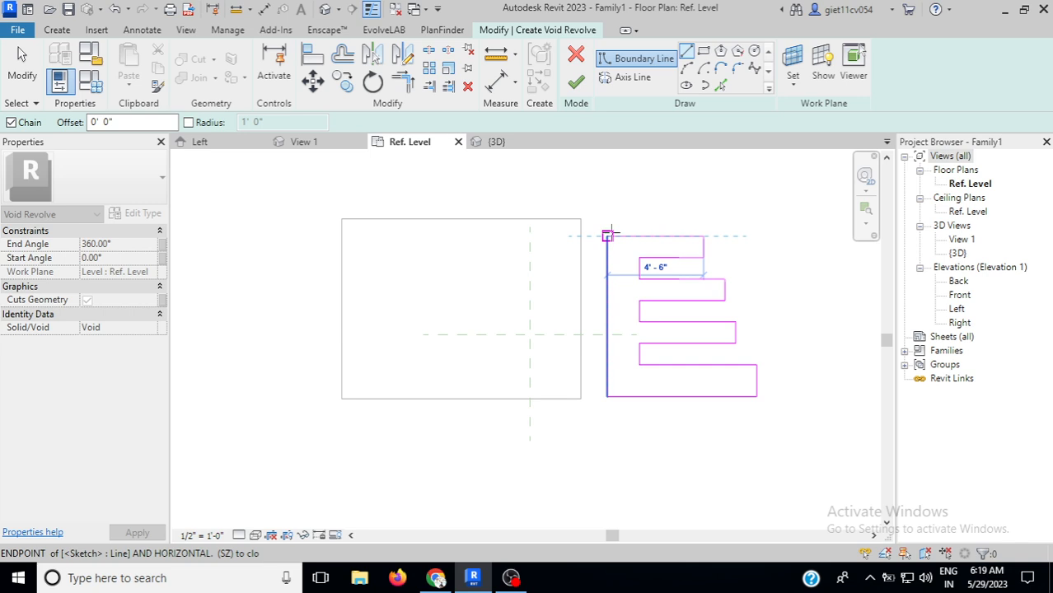
left_click(607, 236)
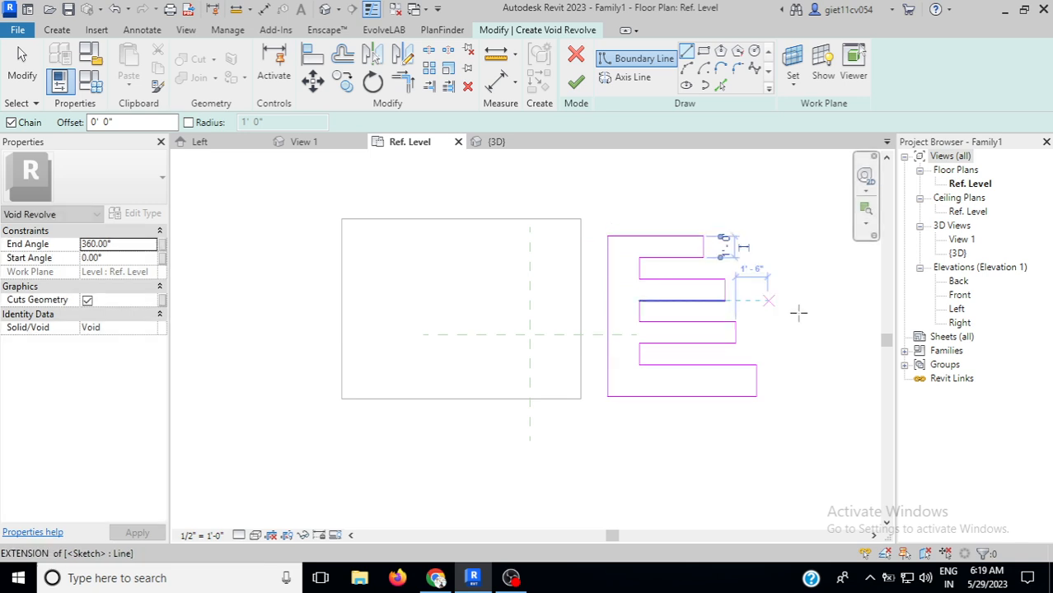
Draw a vertical axis line about 10'-6" long along the profile's spine and finish the void revolve.
left_click(628, 79)
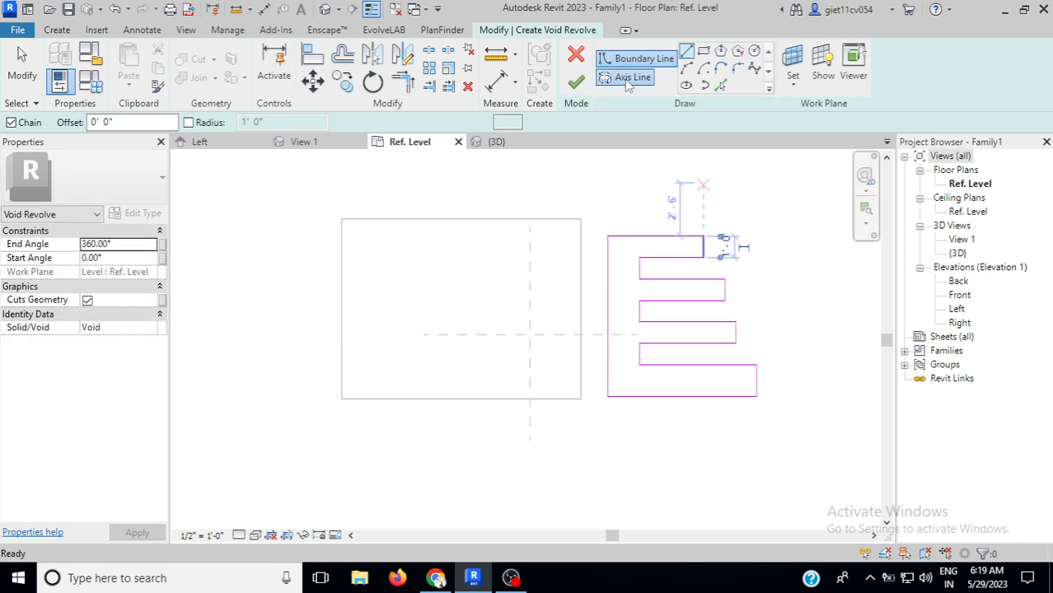
left_click(607, 214)
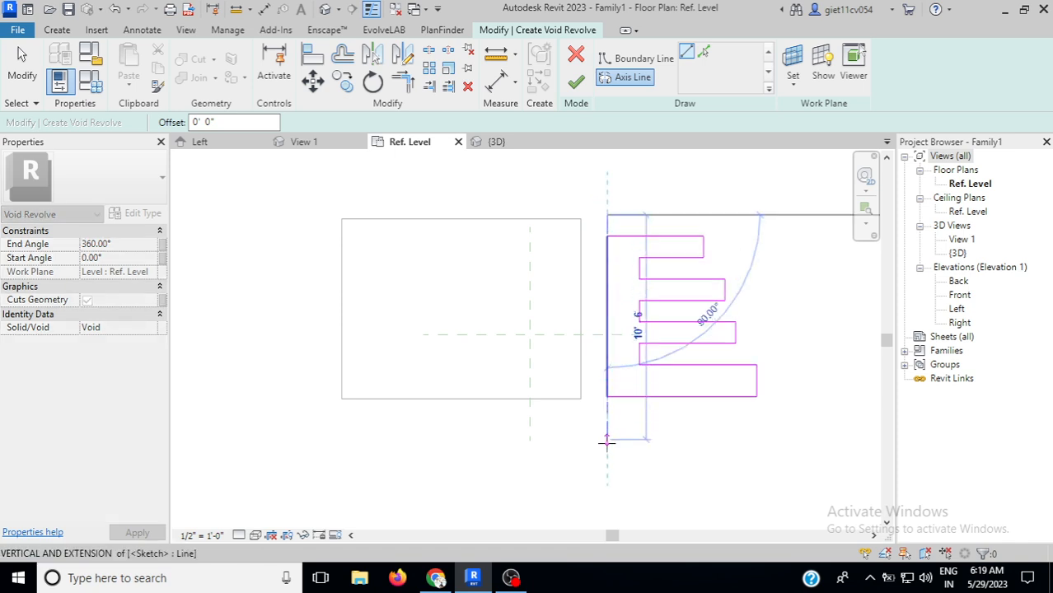
left_click(607, 439)
left_click(575, 82)
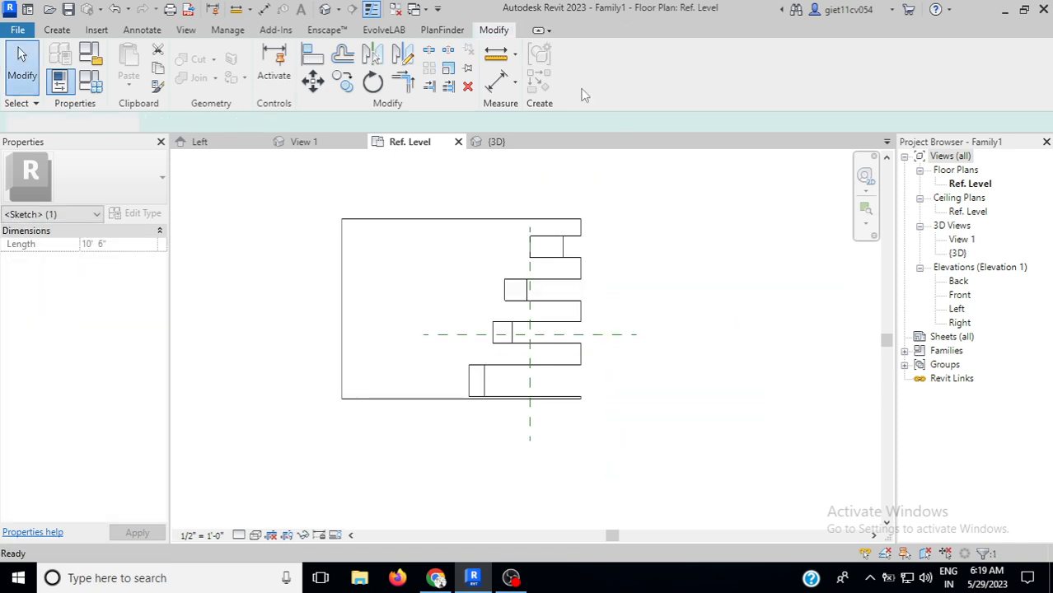
Examine the block's cut side in the 3D view from below and from the front-right corner.
left_click(496, 141)
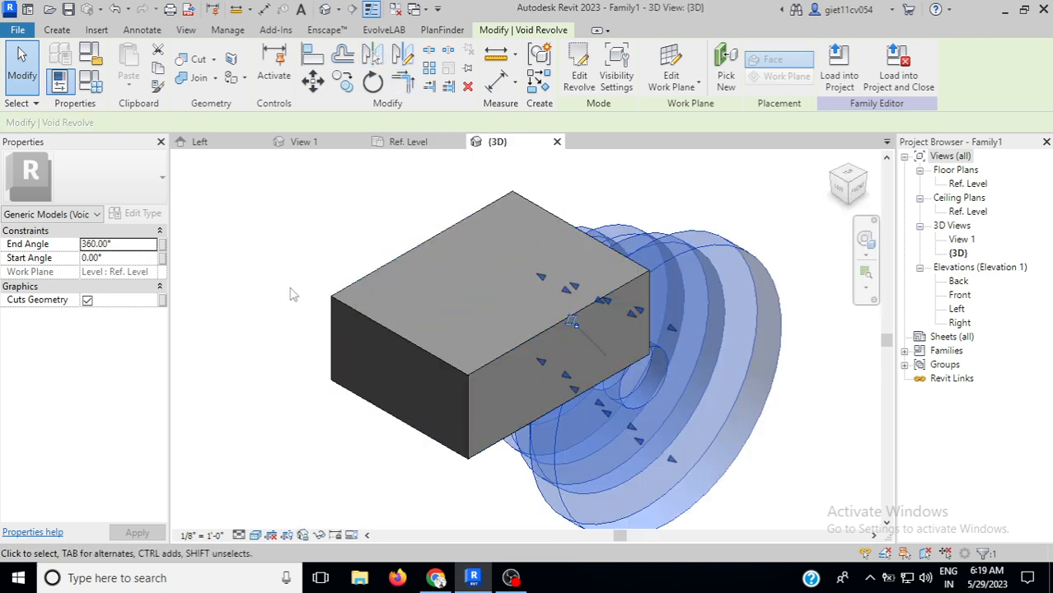
left_click(292, 293)
left_click(860, 188)
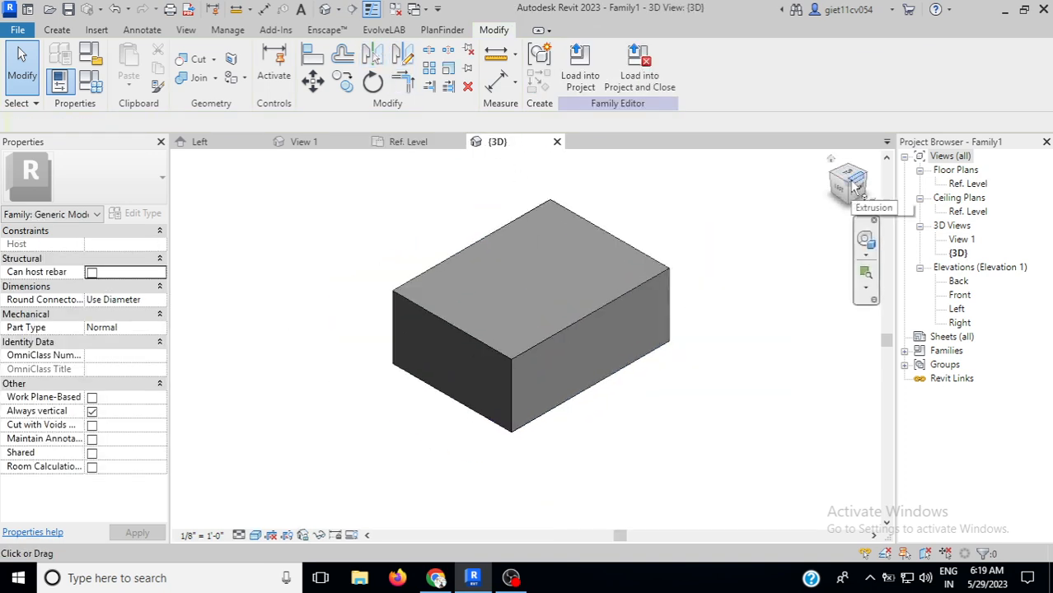
mouse_move(857, 189)
left_mouse_down()
mouse_move(719, 227)
mouse_move(690, 199)
mouse_move(692, 171)
mouse_move(725, 517)
mouse_move(750, 421)
mouse_move(828, 447)
mouse_move(816, 473)
mouse_move(791, 470)
mouse_move(780, 446)
left_mouse_up()
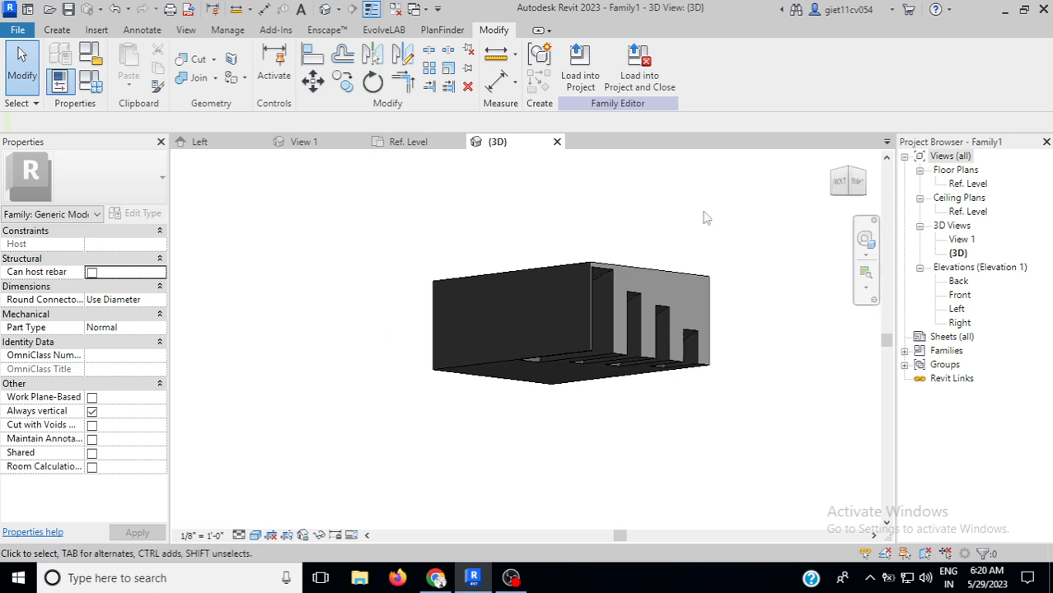
left_click_drag(848, 193, 859, 265)
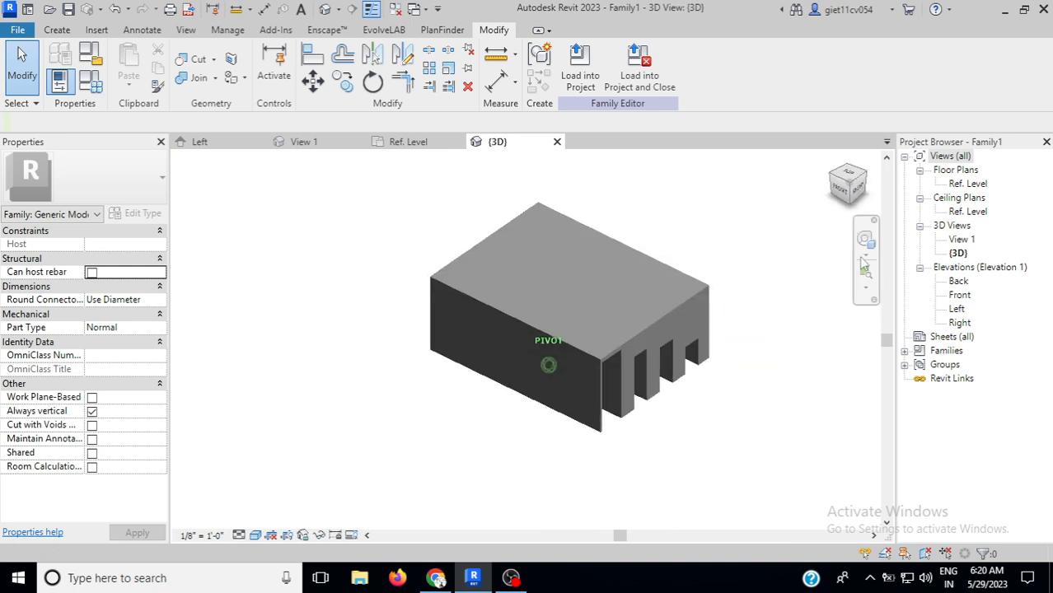
Try to reshape the void revolve by pulling a shape handle near the block's lower edge.
left_click(663, 371)
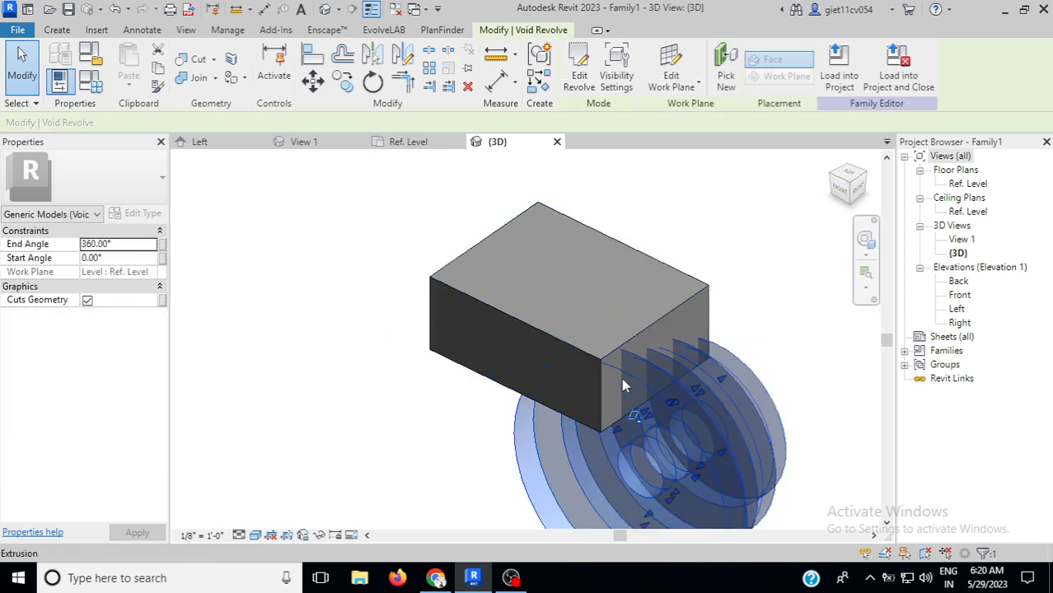
scroll(752, 301, "down", 2)
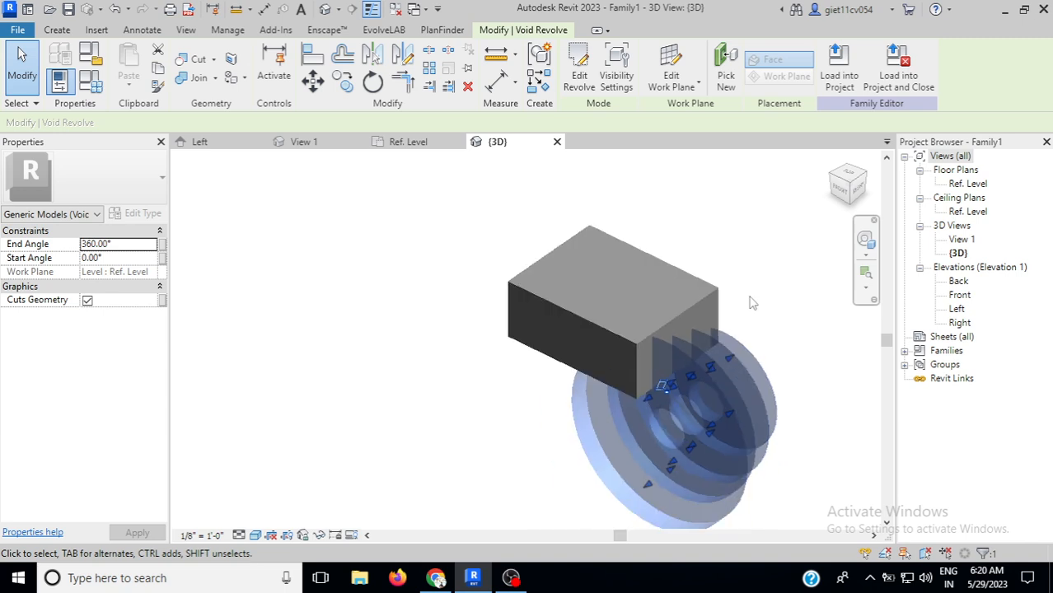
scroll(710, 395, "up", 2)
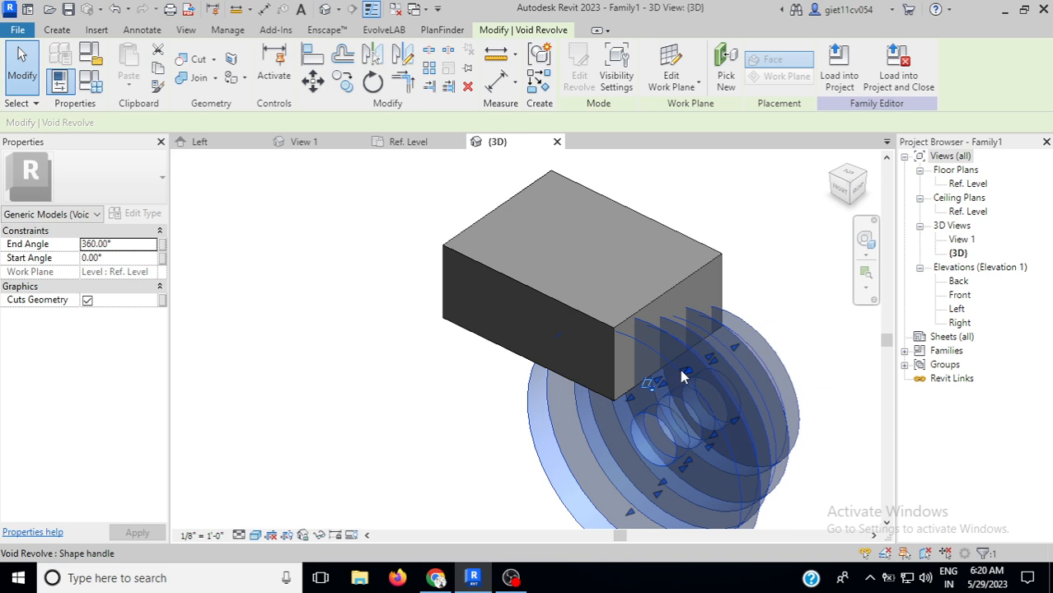
left_click_drag(659, 387, 720, 381)
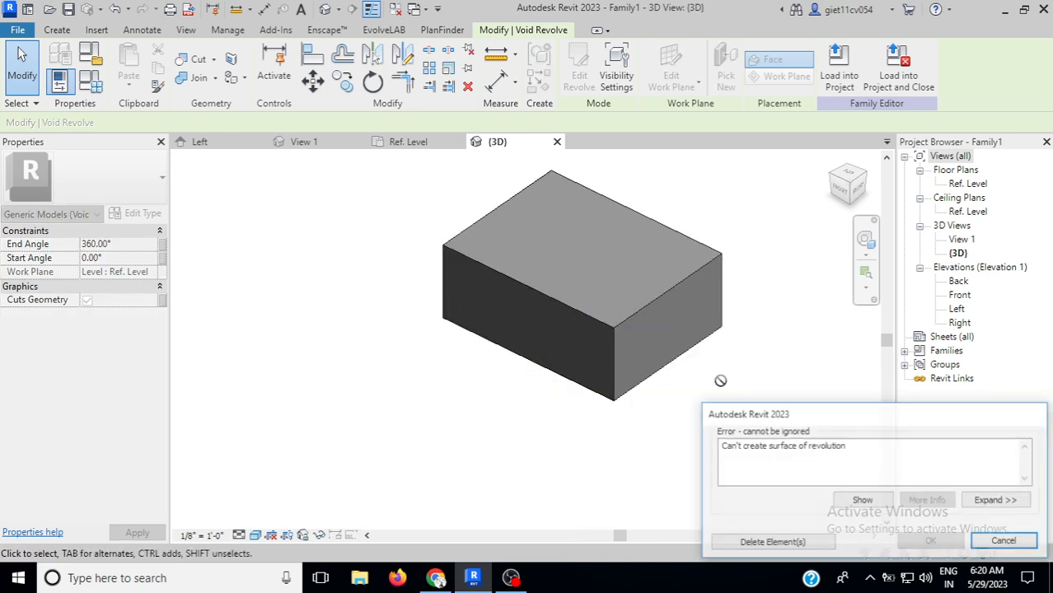
left_click(988, 542)
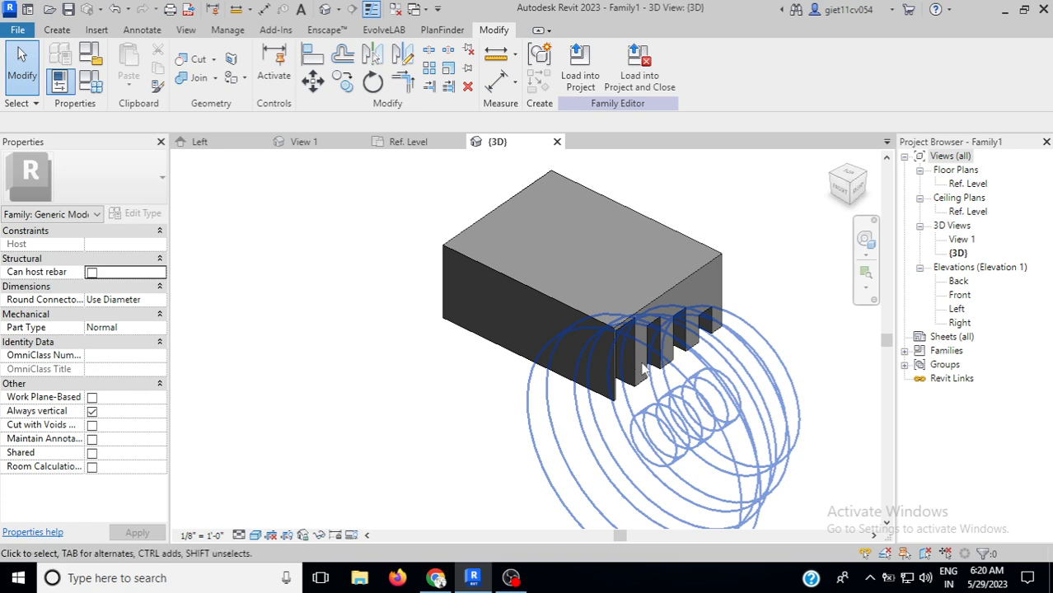
Make the void revolve's largest disc thinner by moving its outer face inward with its shape handle.
left_click(643, 370)
scroll(750, 348, "down", 2)
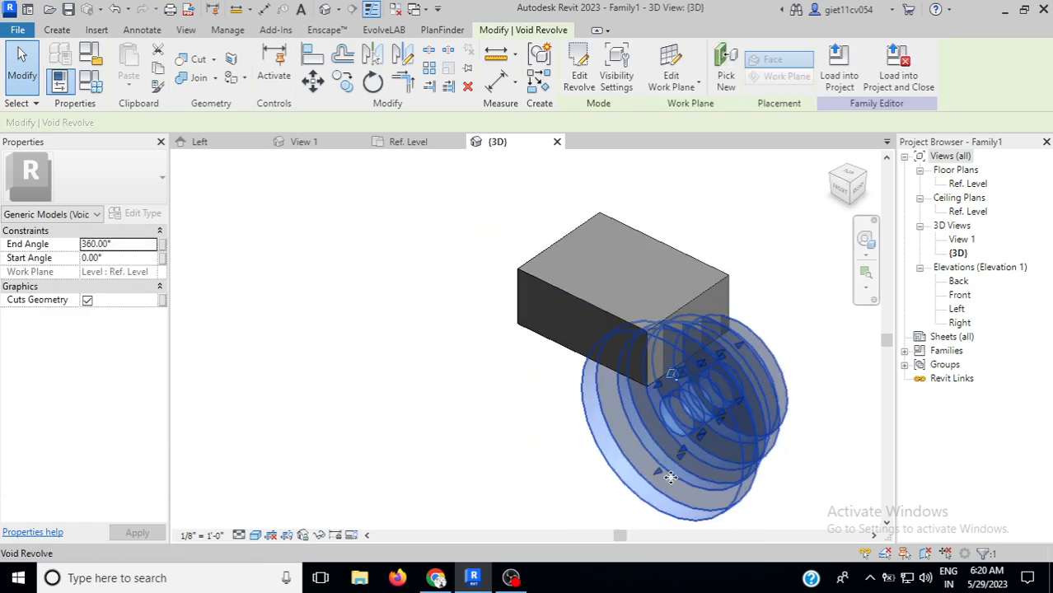
left_click_drag(655, 468, 500, 495)
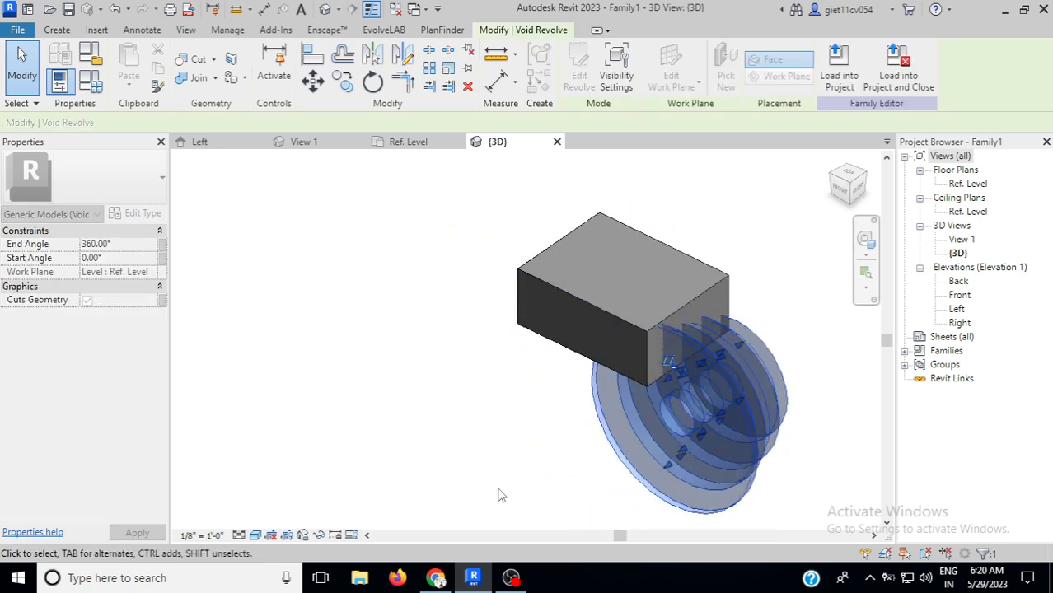
left_click(590, 458)
Thicken the void revolve's rear end disc by pulling its outer face outward past the block's rear corner with its shape handle.
scroll(728, 347, "up", 2)
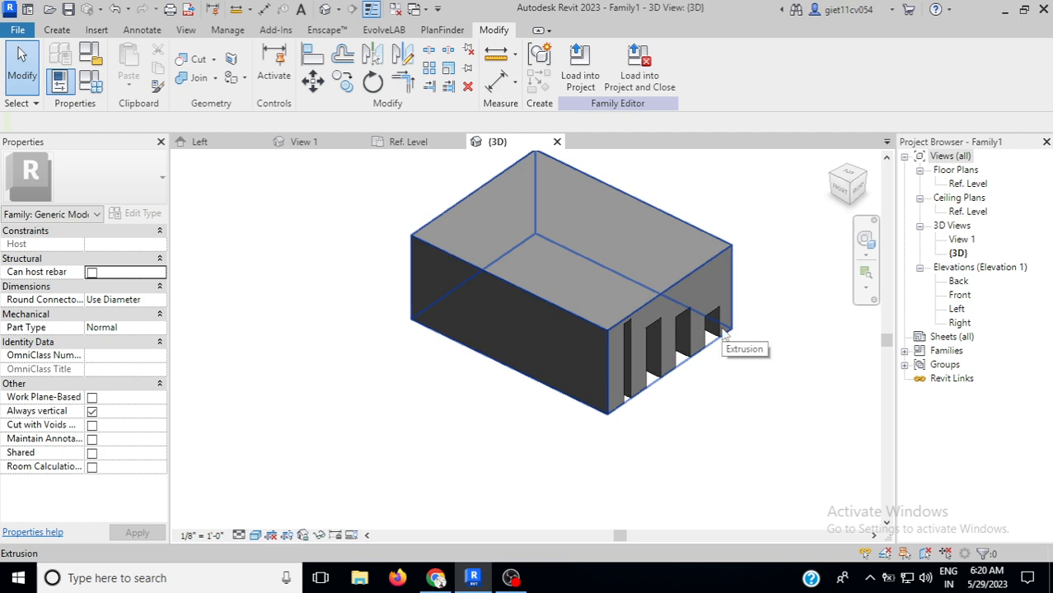
left_click(683, 350)
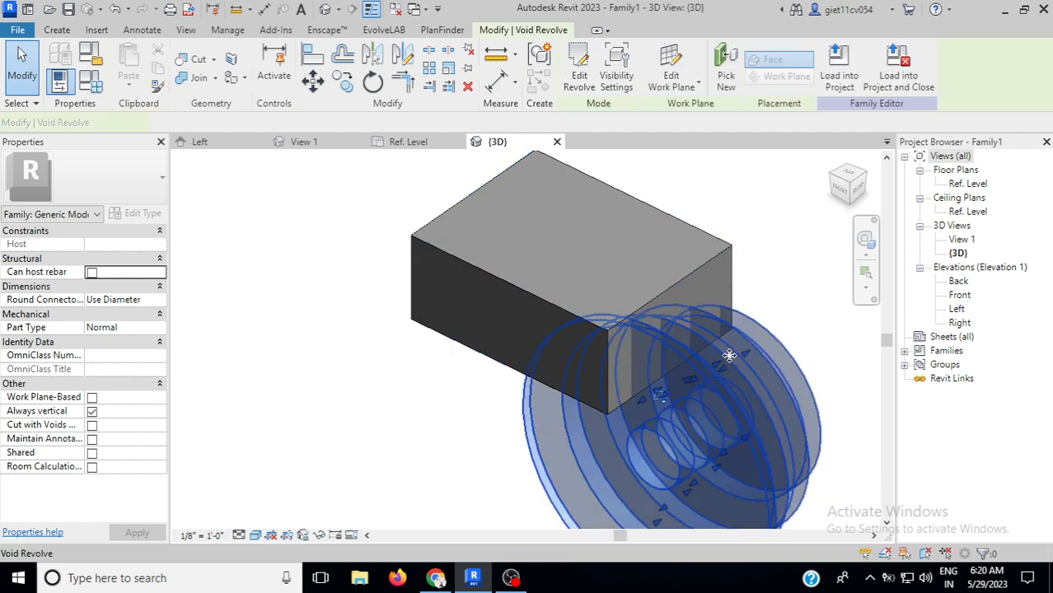
left_click_drag(749, 361, 766, 335)
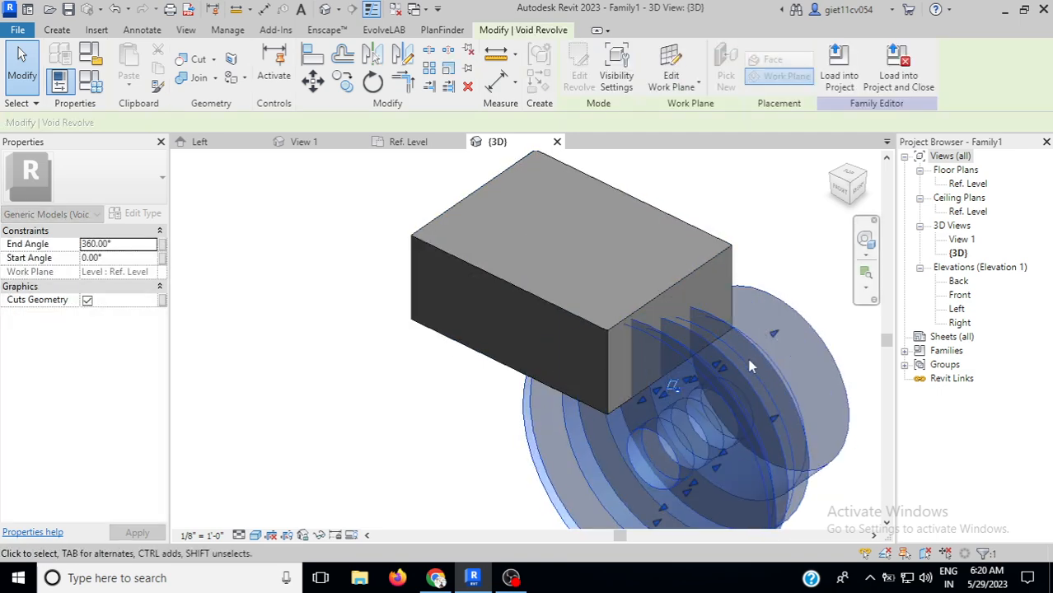
left_click(385, 436)
scroll(583, 317, "down", 3)
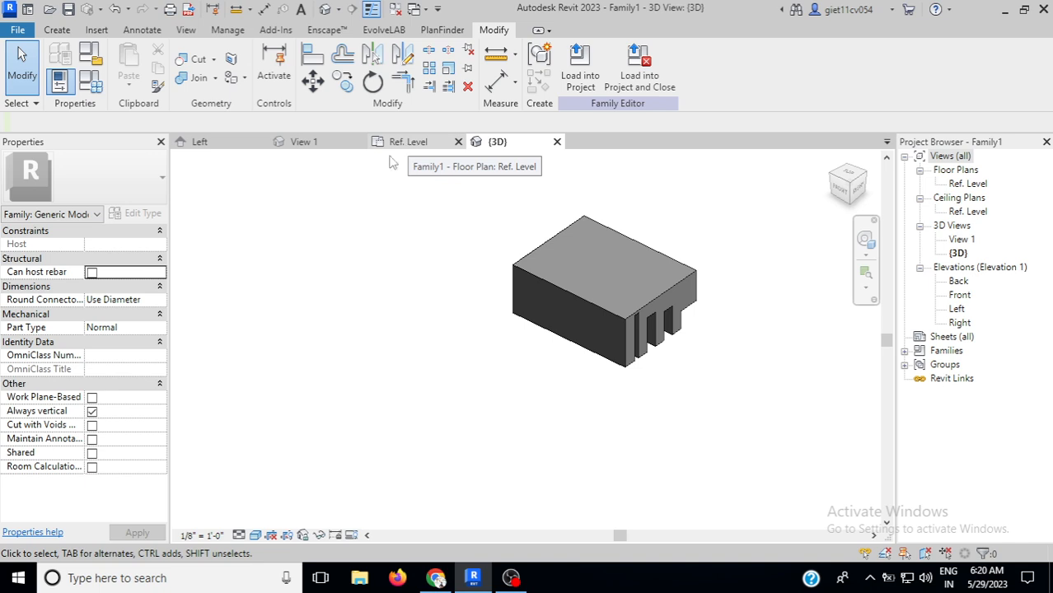
Start a second Void Revolve and pick the block's top face as its work plane.
left_click(71, 30)
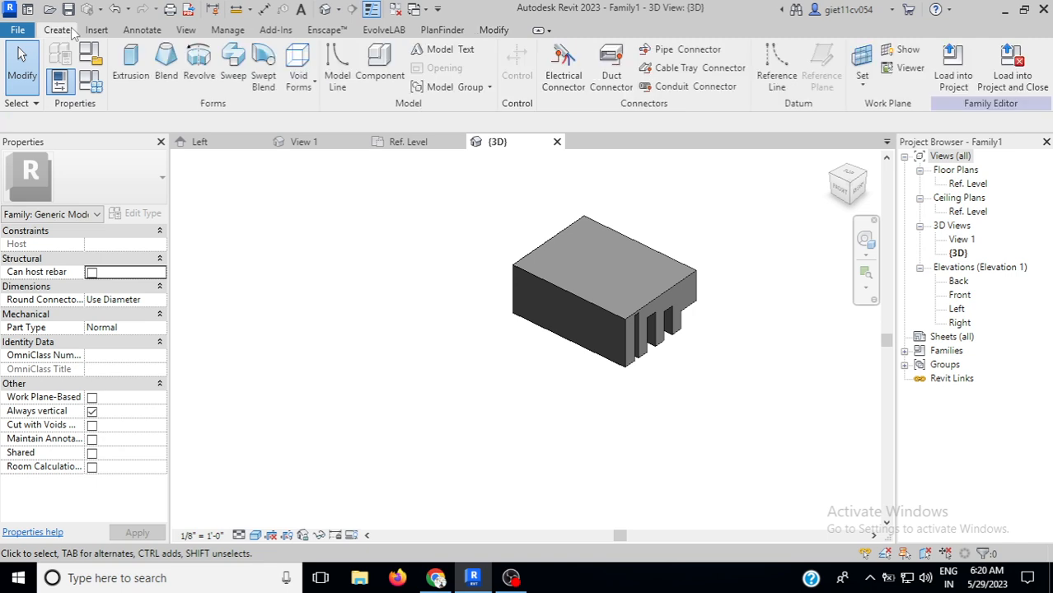
left_click(303, 78)
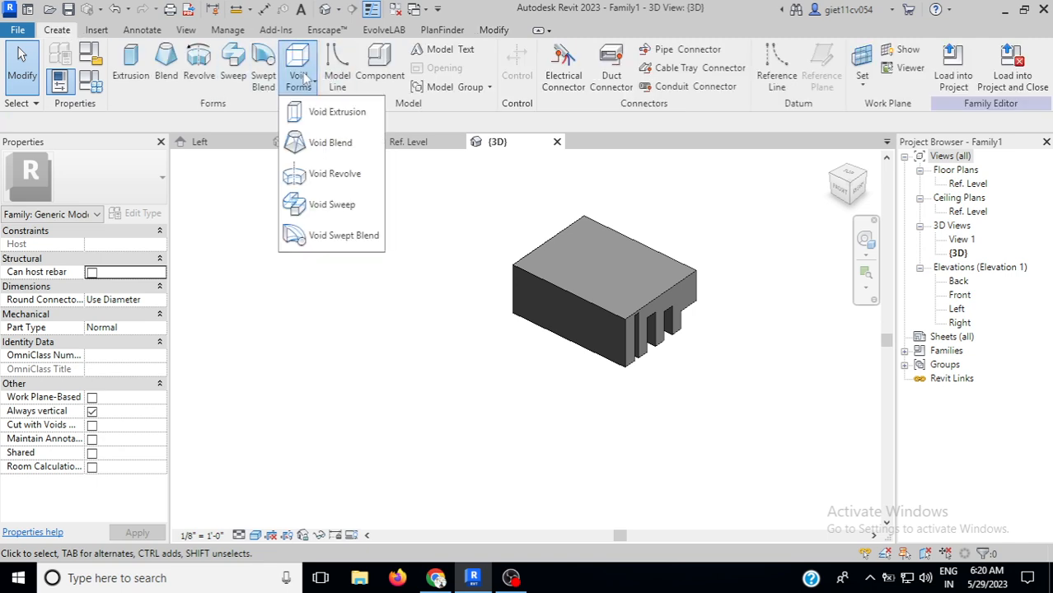
left_click(321, 186)
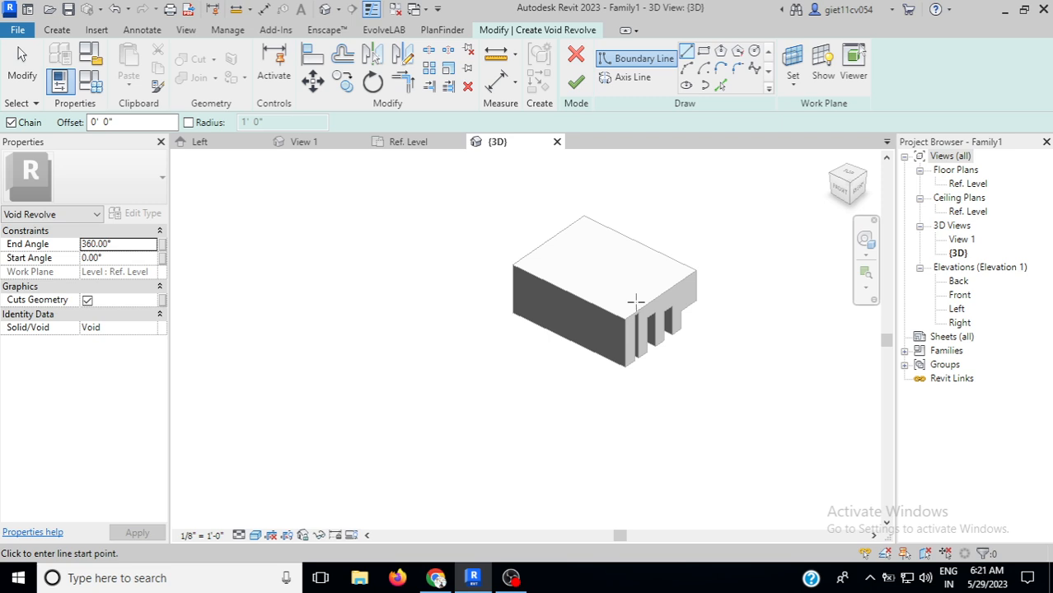
left_click(792, 66)
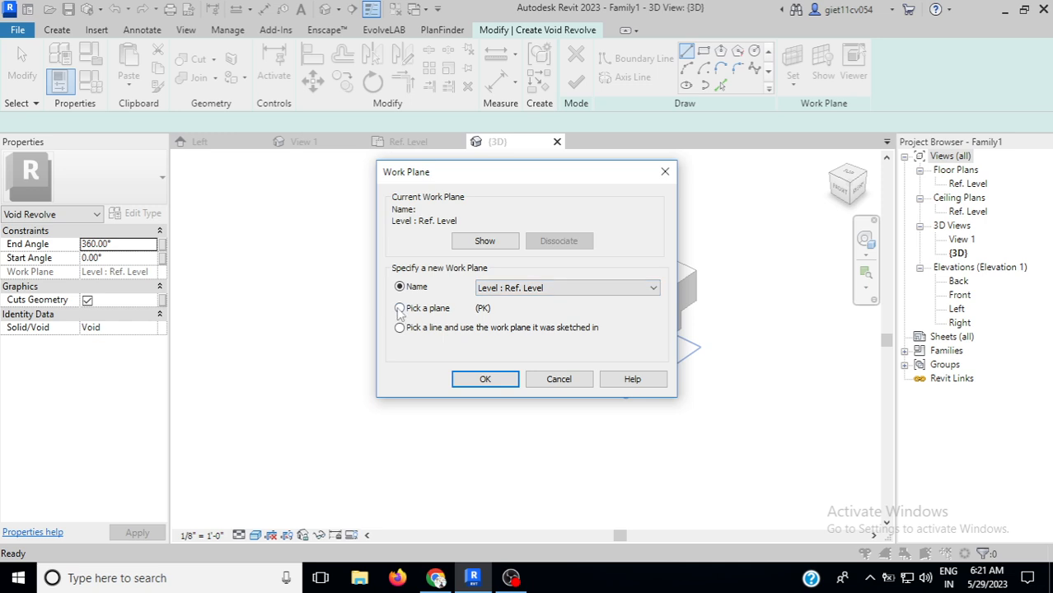
left_click(485, 379)
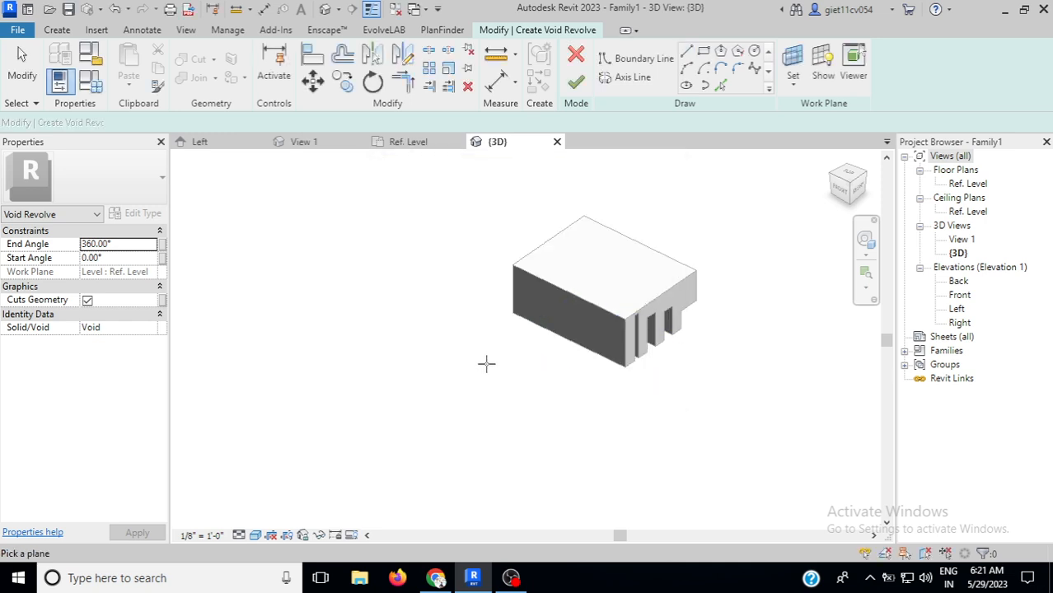
left_click(526, 276)
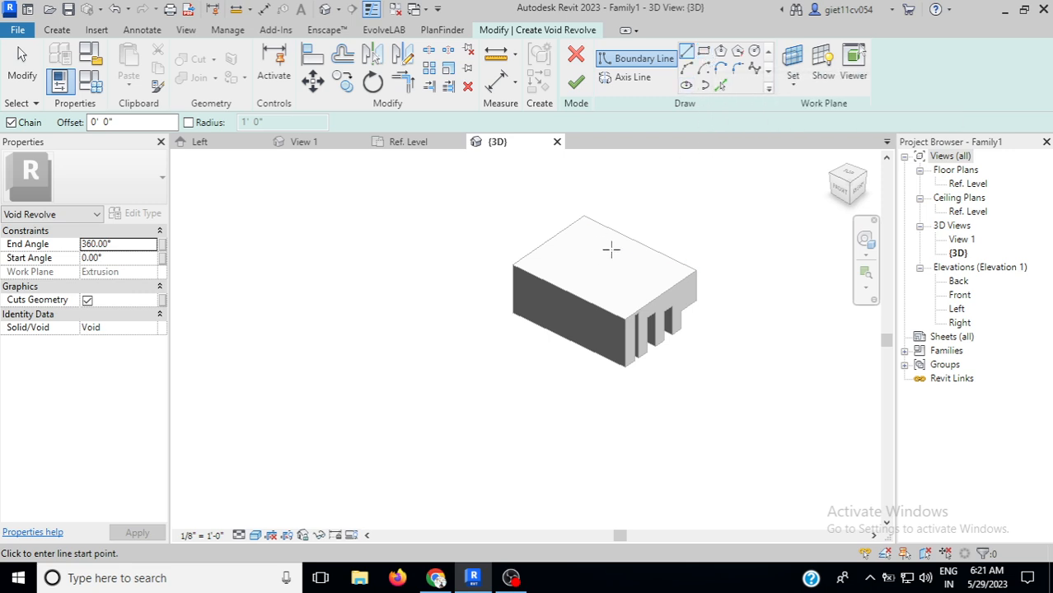
In the Ref. Level plan, sketch the void profile's upper zigzag edge with five connected boundary lines inside the block's upper-left corner.
scroll(639, 248, "up", 3)
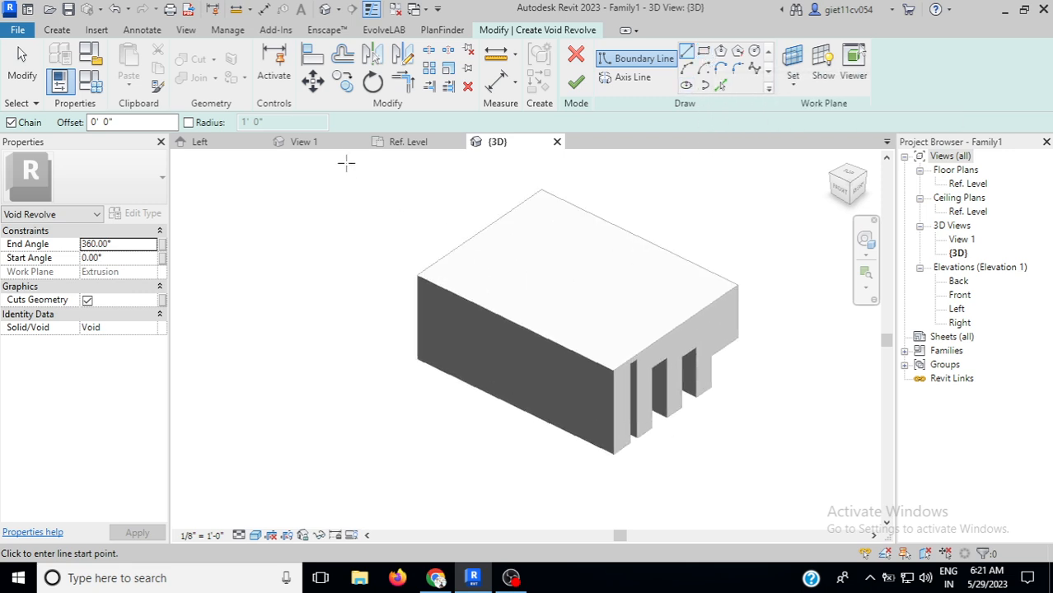
left_click(405, 142)
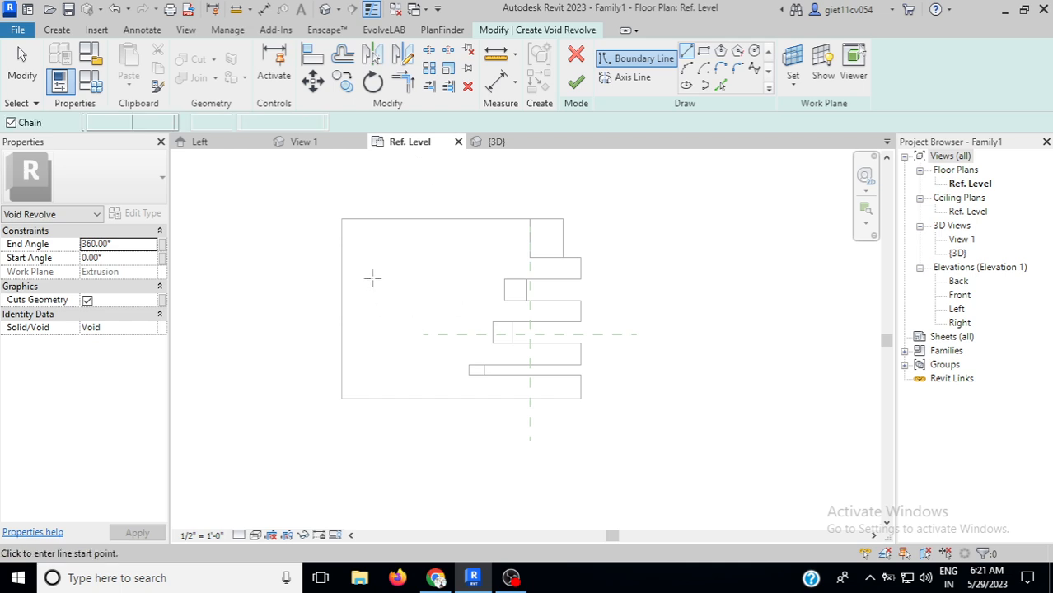
scroll(373, 264, "up", 1)
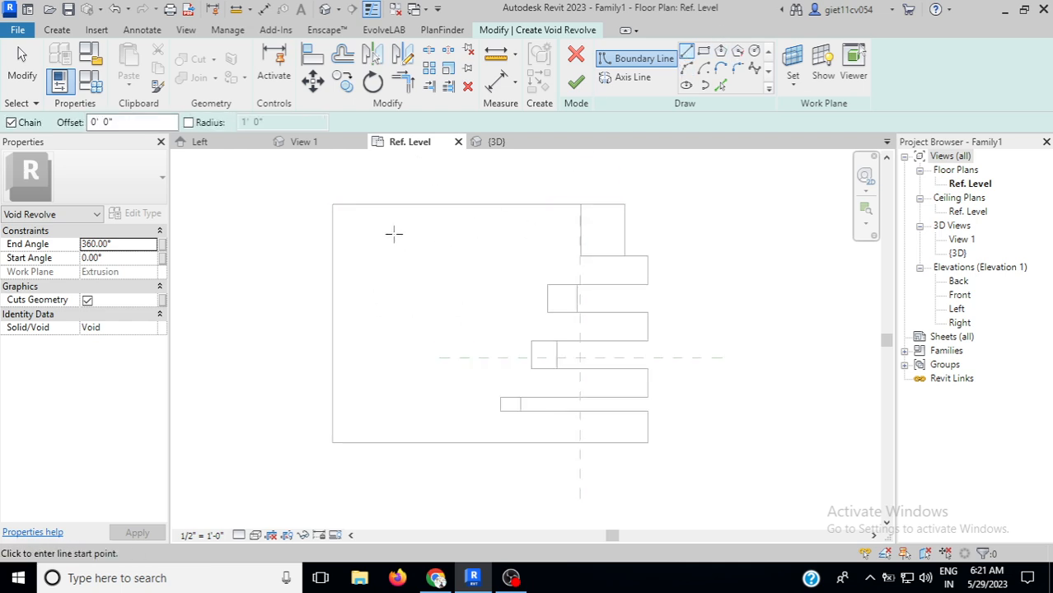
left_click(373, 261)
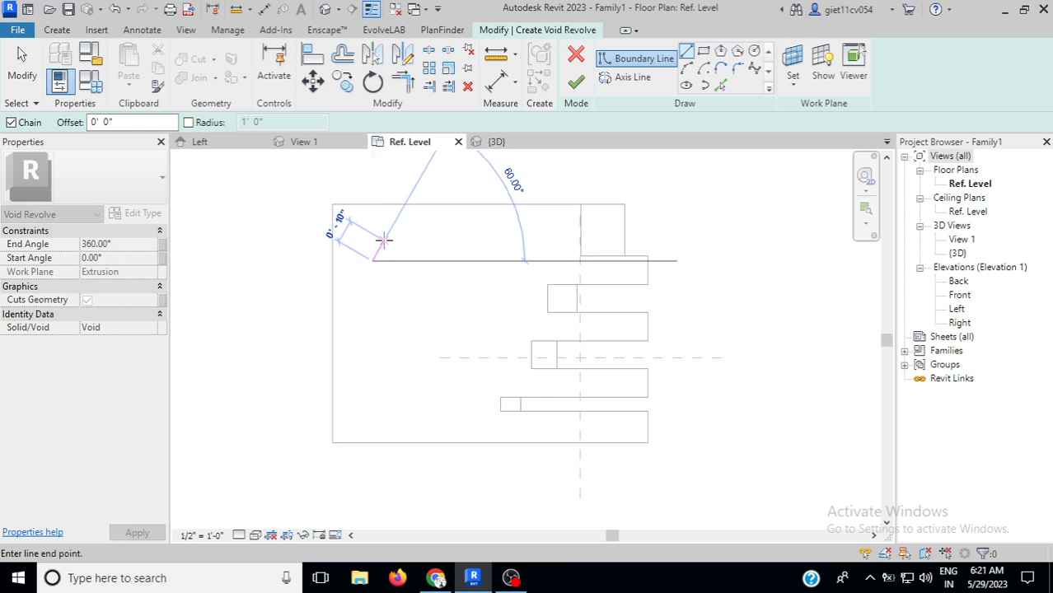
left_click(384, 239)
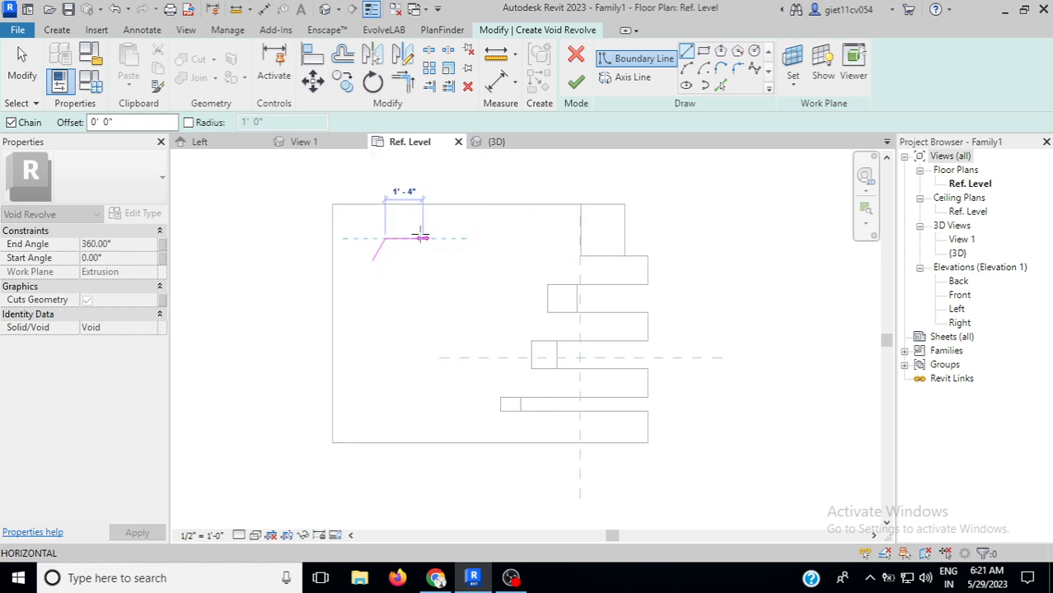
left_click(418, 228)
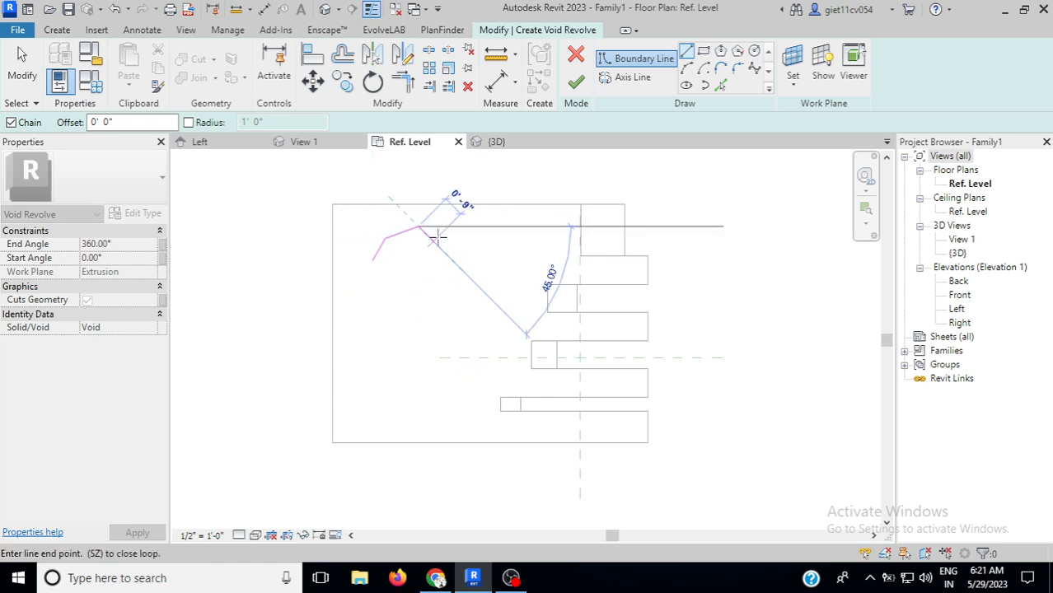
left_click(434, 242)
left_click(446, 228)
left_click(475, 244)
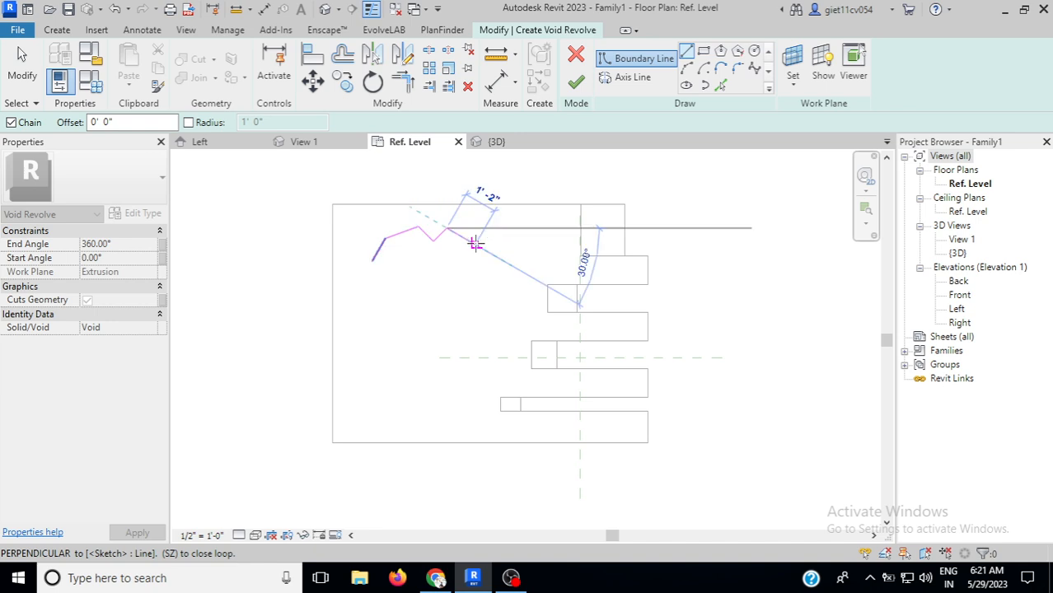
Close the void profile with seven connected boundary lines forming its jagged lower edge back to the start point.
left_click(462, 270)
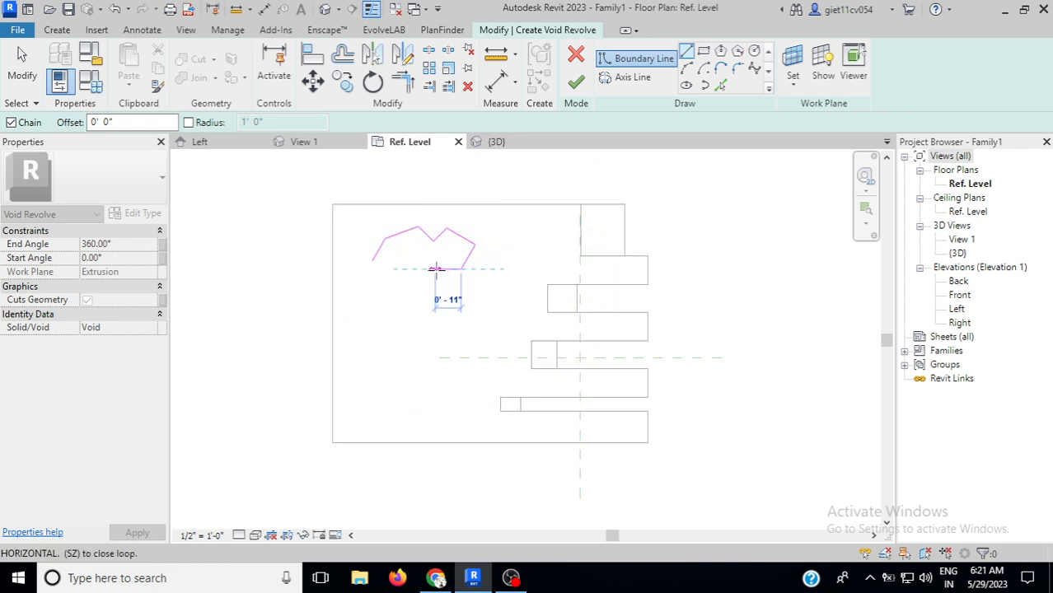
left_click(433, 269)
left_click(428, 258)
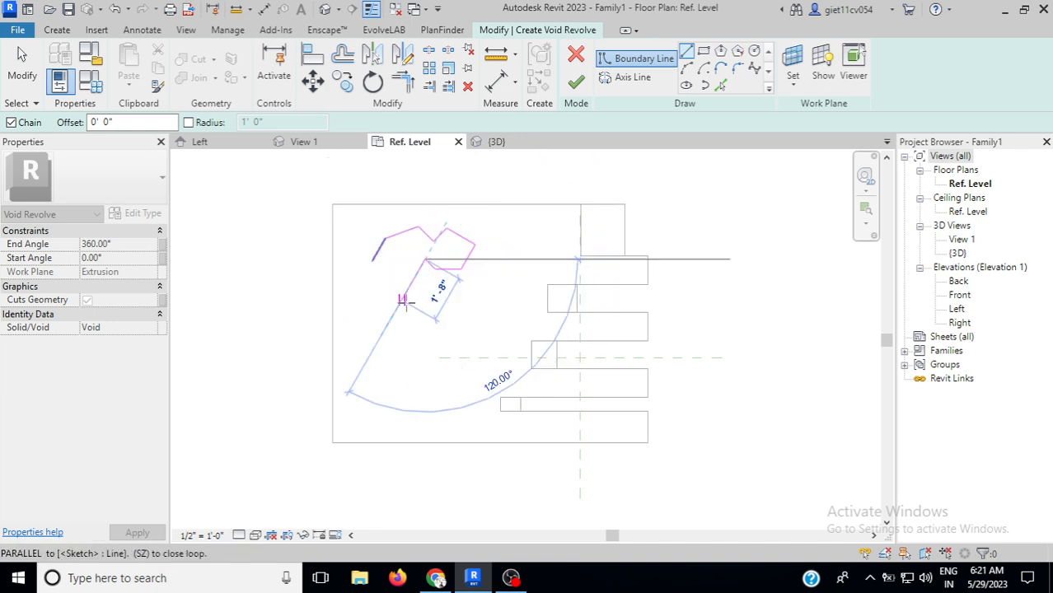
left_click(403, 301)
left_click(388, 286)
left_click(397, 253)
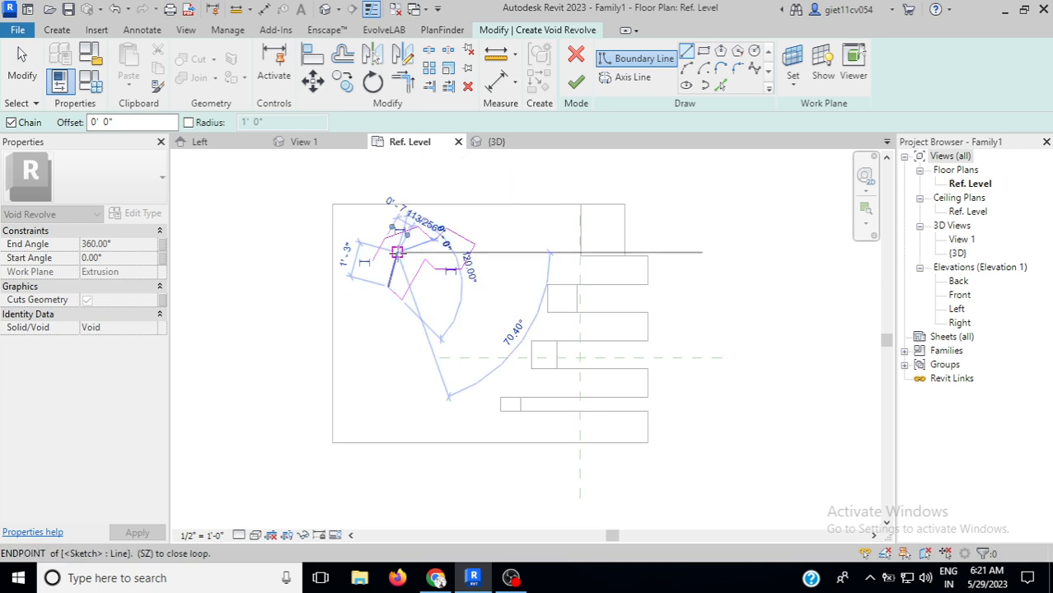
left_click(372, 262)
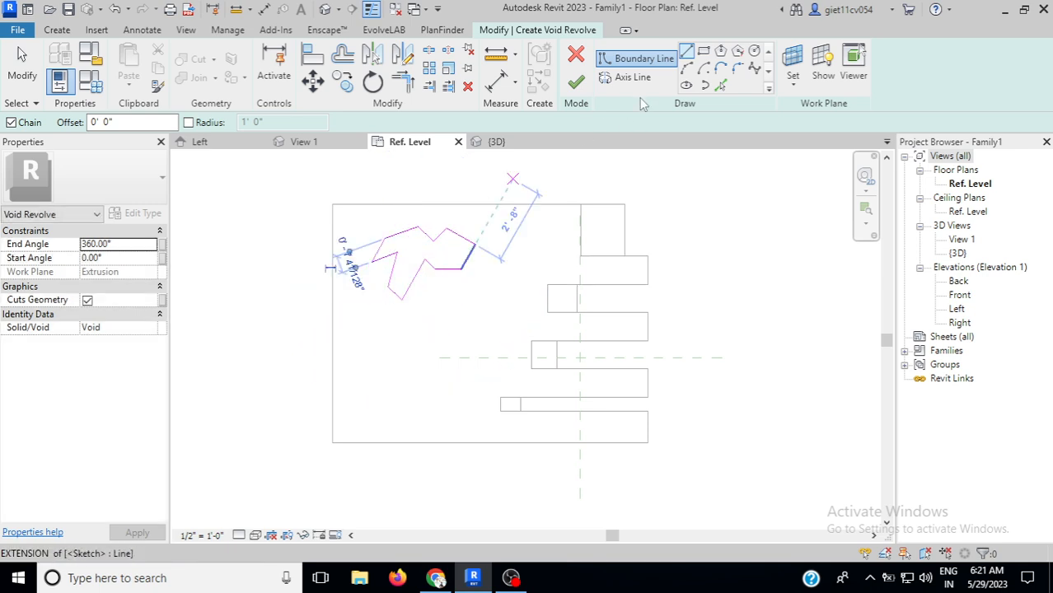
Draw a vertical axis line about 4'-6" long at the profile's left end and finish the void revolve.
left_click(630, 77)
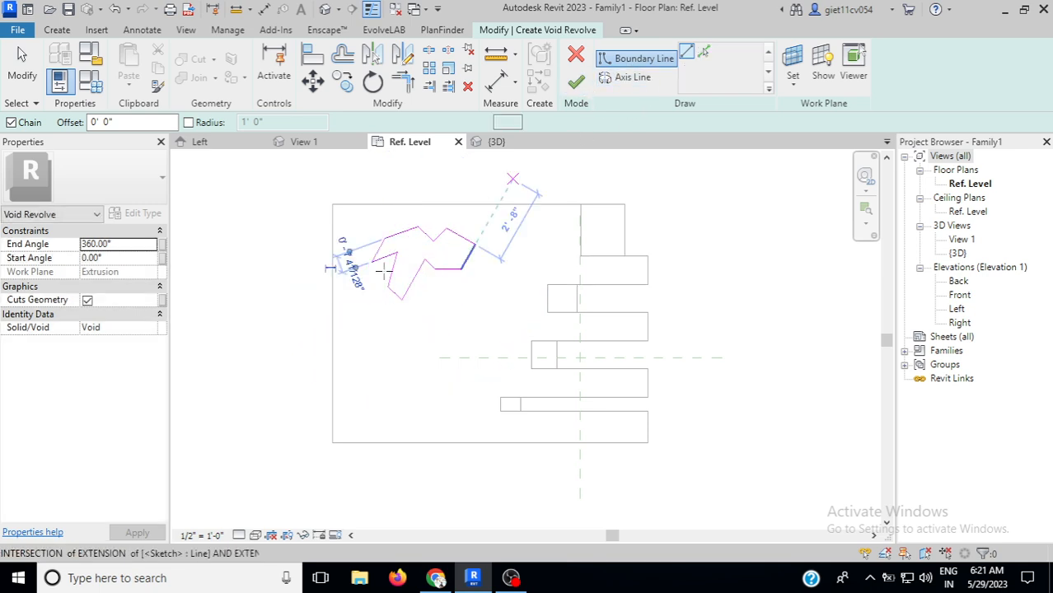
left_click(370, 204)
left_click(370, 331)
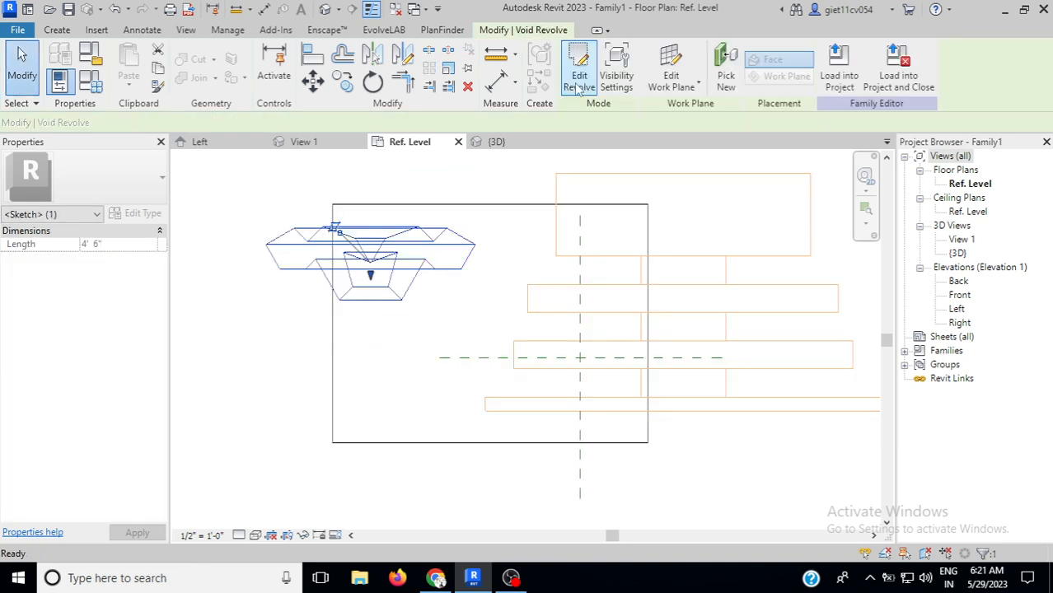
Examine the new cut in the block's top face in the 3D view from the back, front and front-right corner.
left_click(496, 142)
left_click(346, 338)
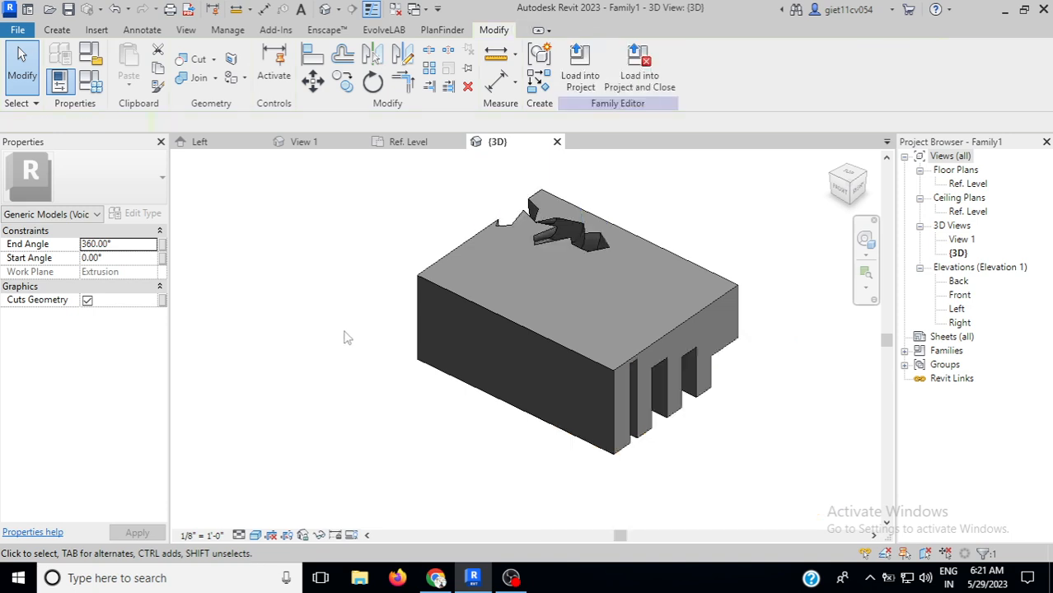
mouse_move(854, 188)
left_mouse_down()
mouse_move(755, 249)
mouse_move(694, 198)
mouse_move(679, 212)
mouse_move(578, 219)
mouse_move(808, 397)
left_mouse_up()
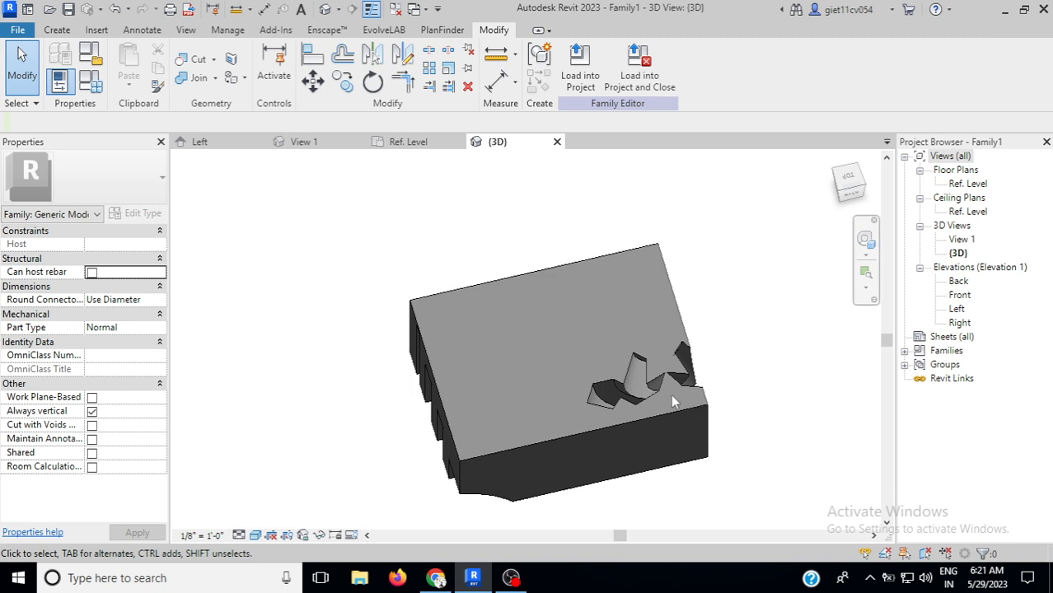
scroll(661, 392, "up", 3)
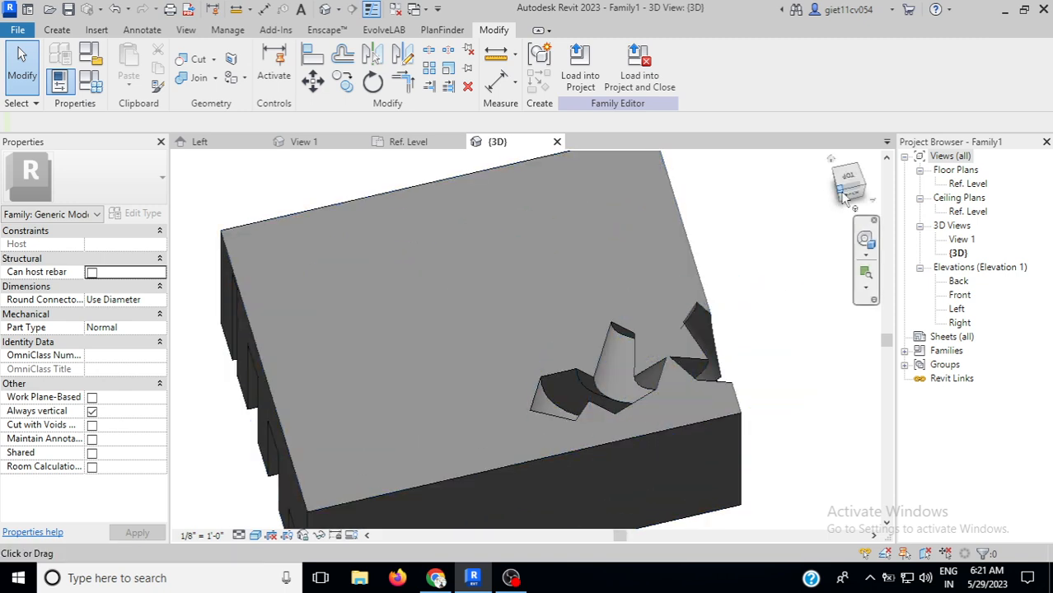
left_click(843, 191)
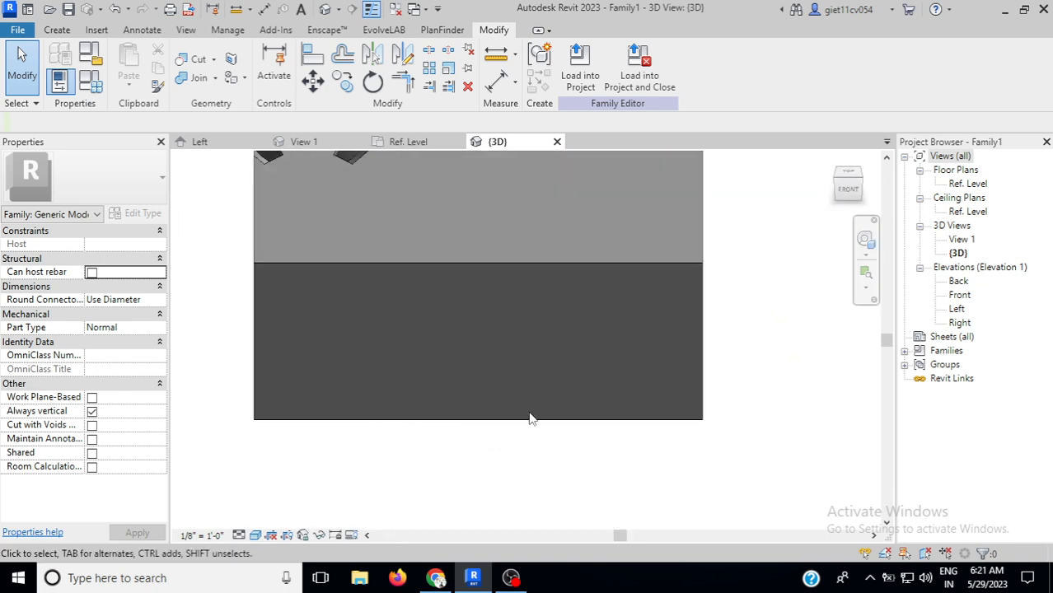
scroll(530, 414, "down", 2)
mouse_move(861, 188)
left_mouse_down()
mouse_move(857, 209)
mouse_move(823, 226)
mouse_move(804, 217)
left_mouse_up()
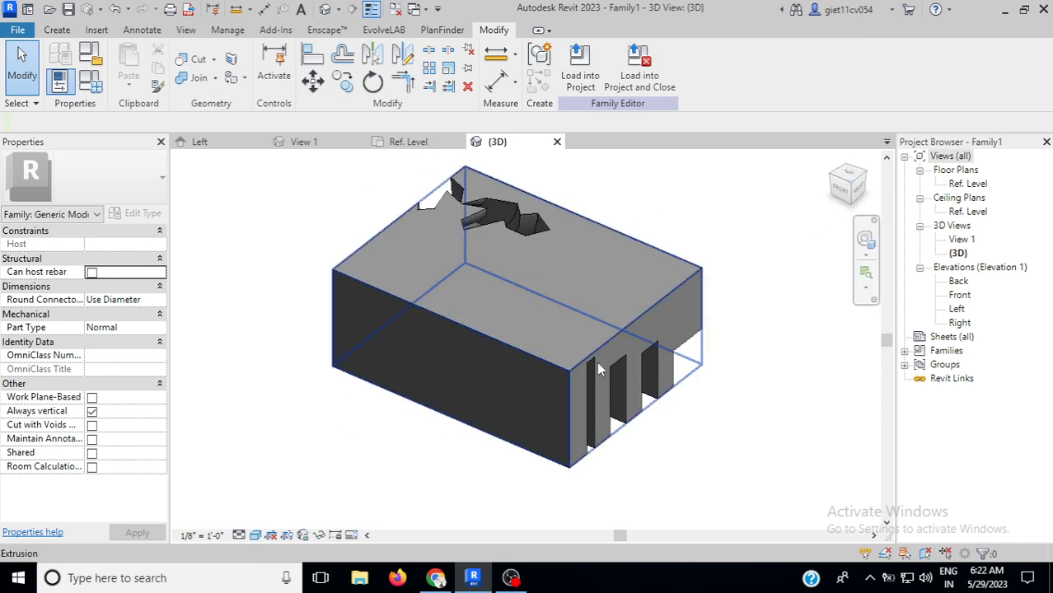
left_click(848, 185)
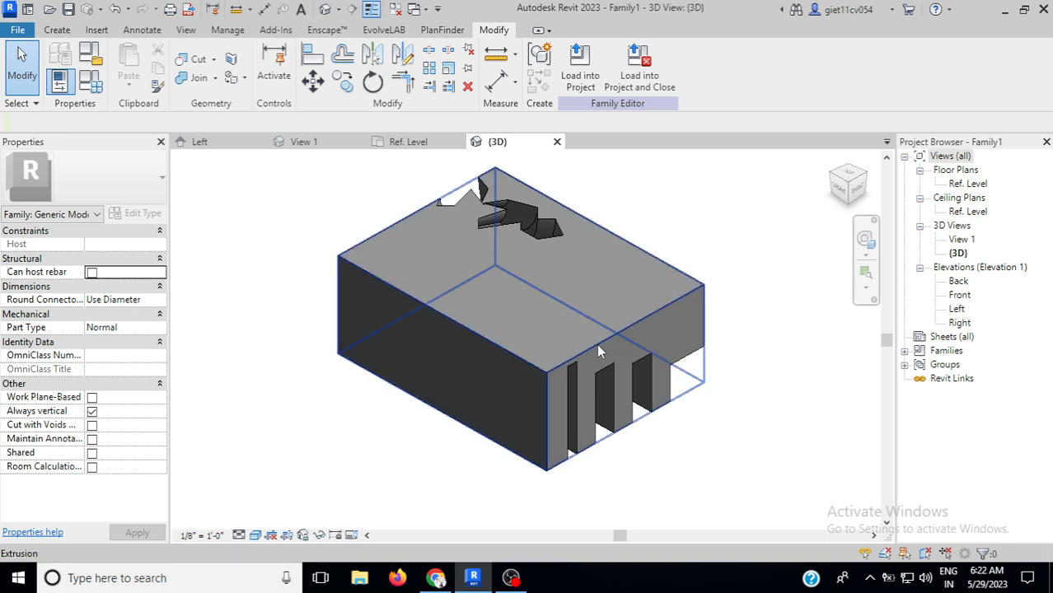
Start a third Void Revolve and set its work plane to the block's top face with the Pick a plane option.
left_click(57, 30)
left_click(305, 82)
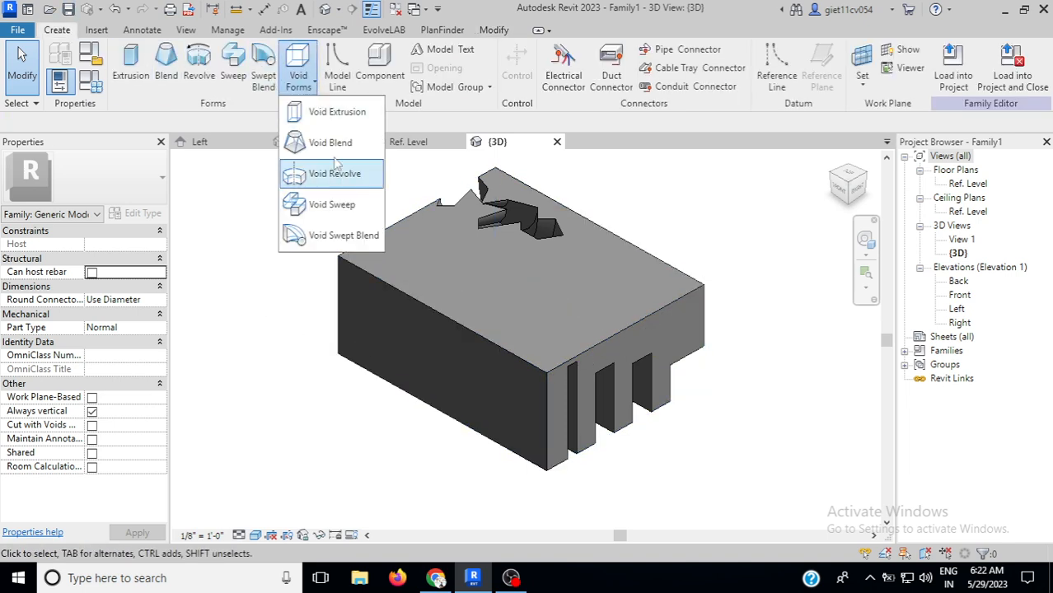
left_click(343, 185)
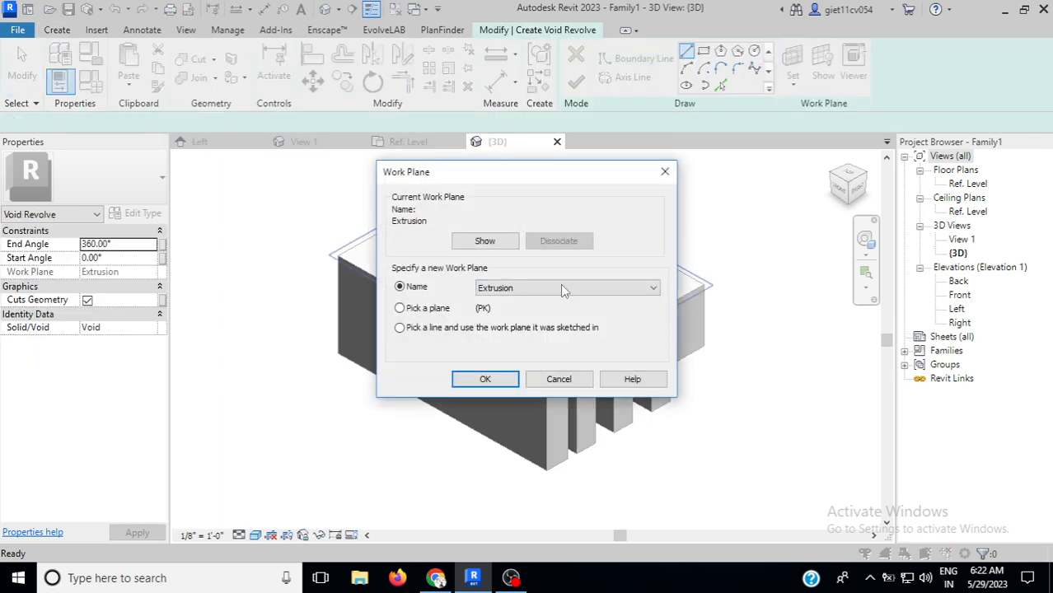
left_click(515, 296)
left_click(503, 310)
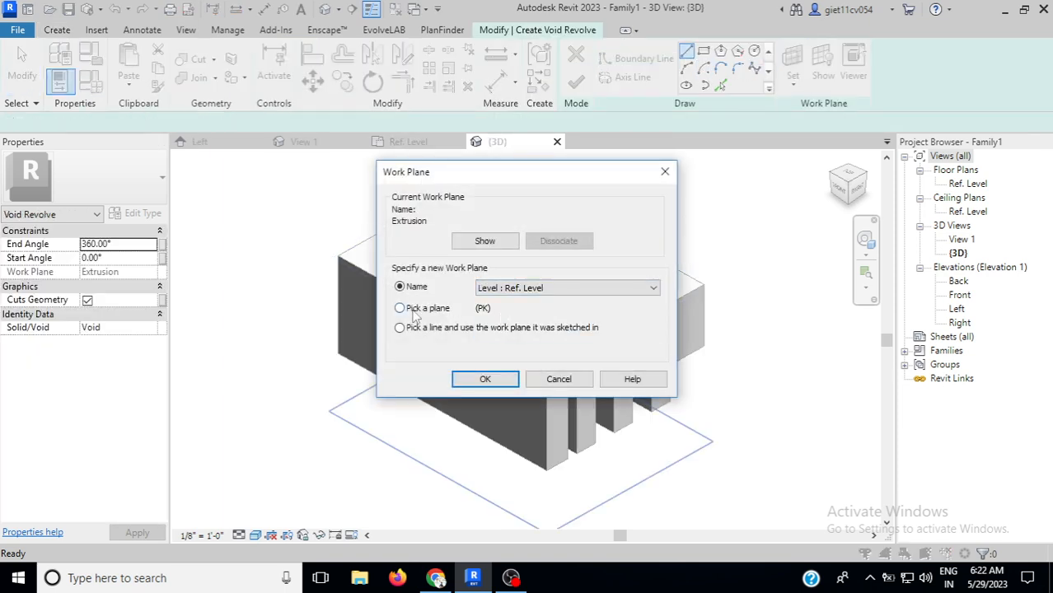
left_click(483, 379)
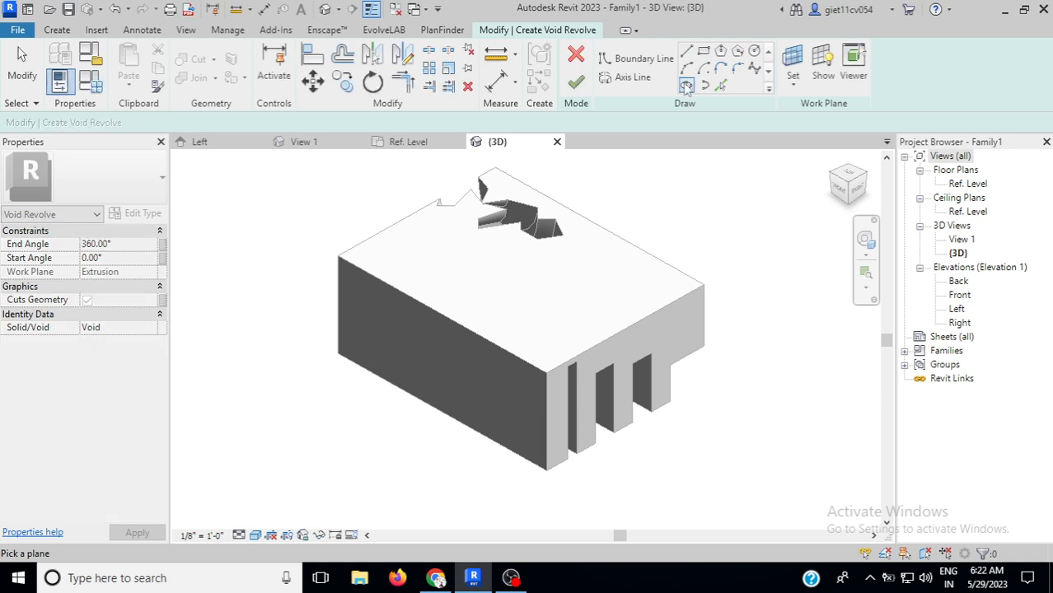
left_click(720, 69)
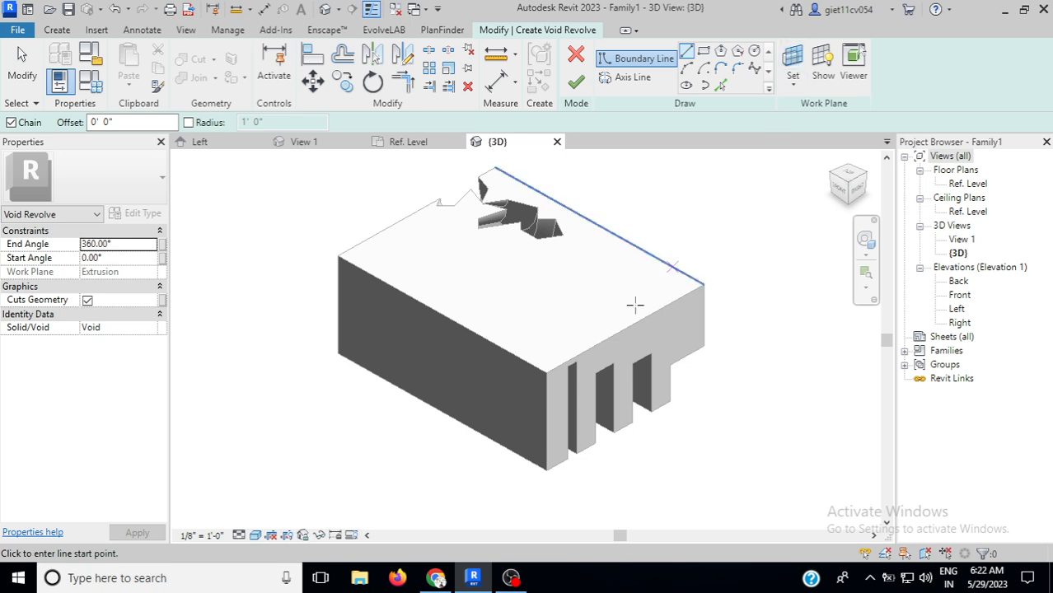
Sketch a closed seven-line void profile near the top face's front-right edge, with a stepped zigzag side and a straight closing side about 4'-7" long.
left_click(681, 289)
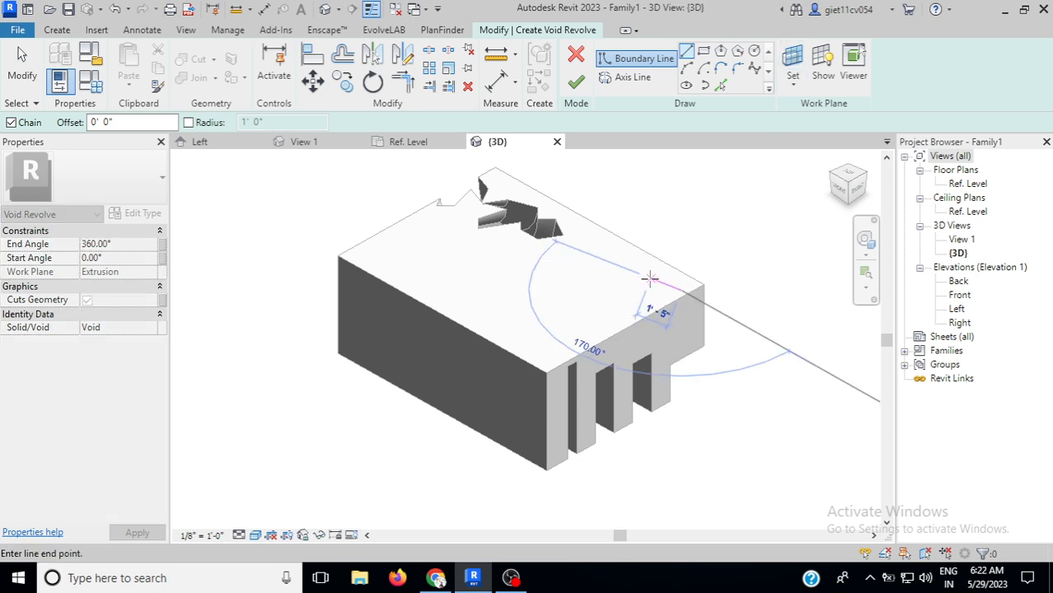
left_click(641, 295)
left_click(623, 295)
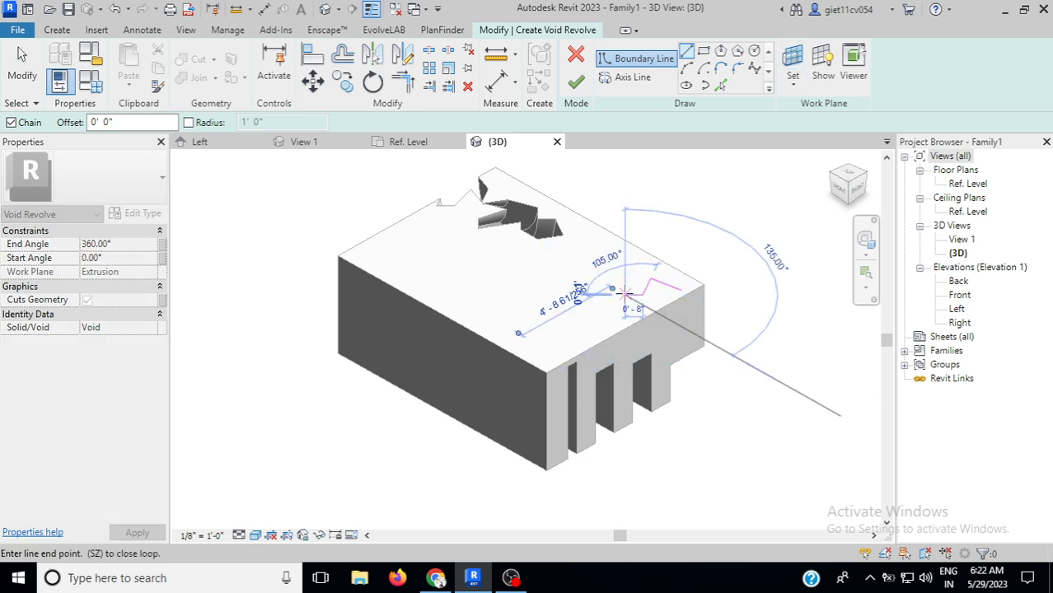
left_click(616, 313)
left_click(589, 313)
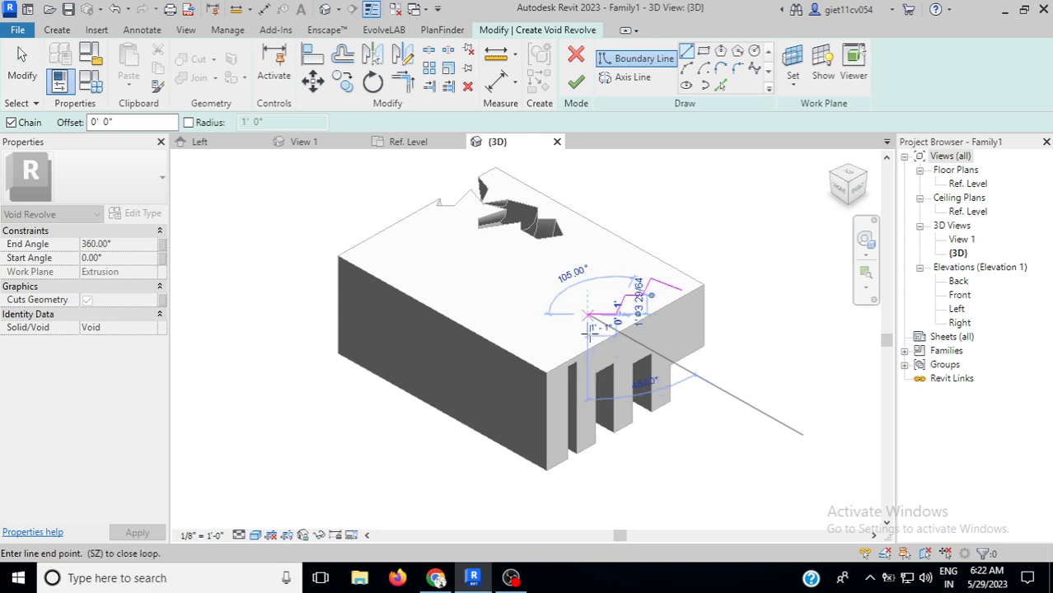
left_click(588, 333)
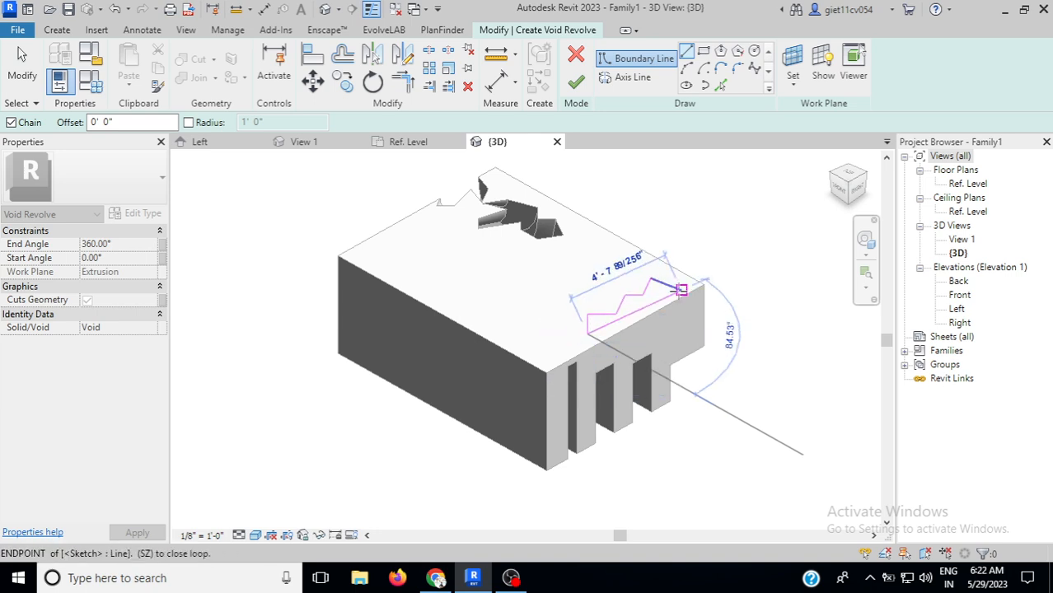
left_click(680, 288)
Draw an axis line about 6'-1" long beside the zigzag side of the profile and finish the void revolve.
left_click(621, 82)
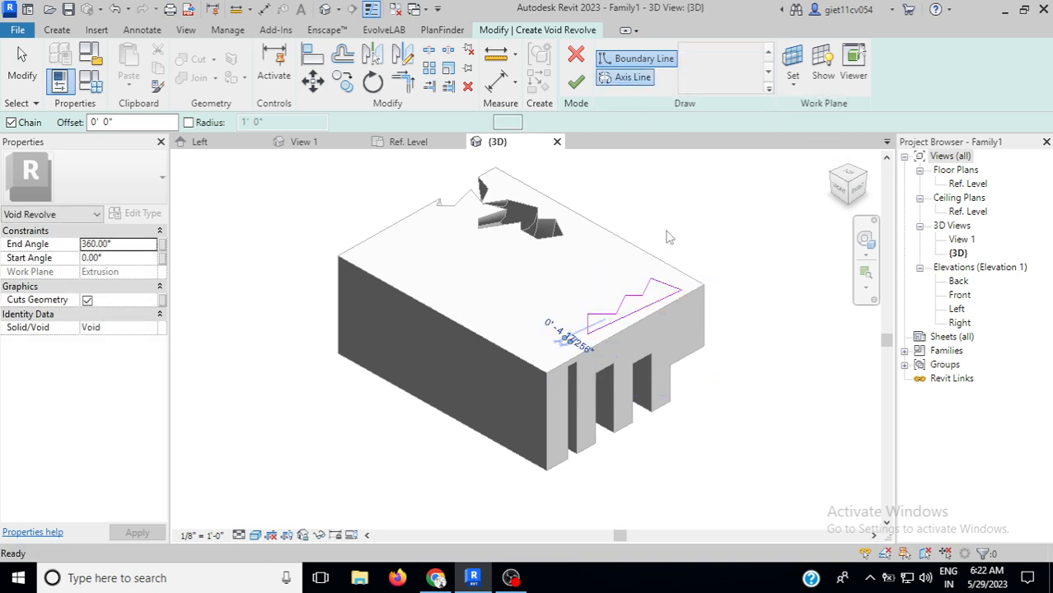
left_click(655, 270)
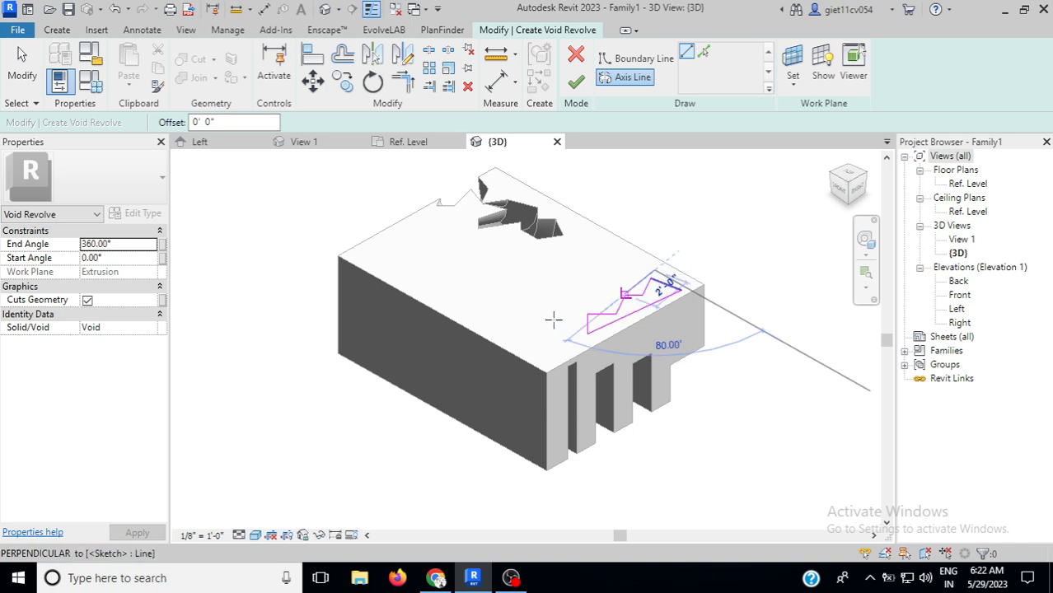
left_click(531, 327)
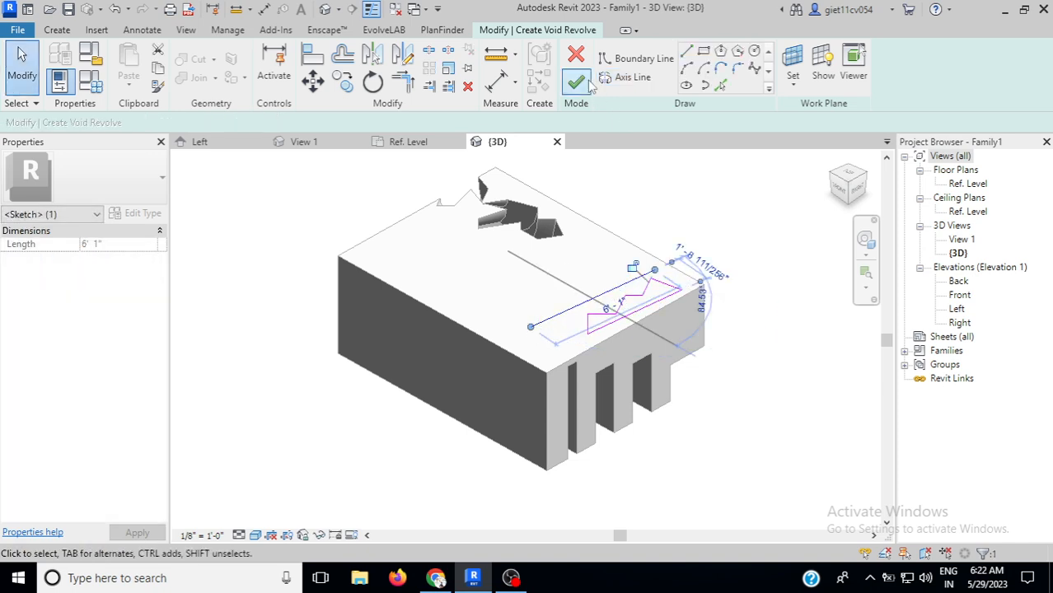
left_click(582, 82)
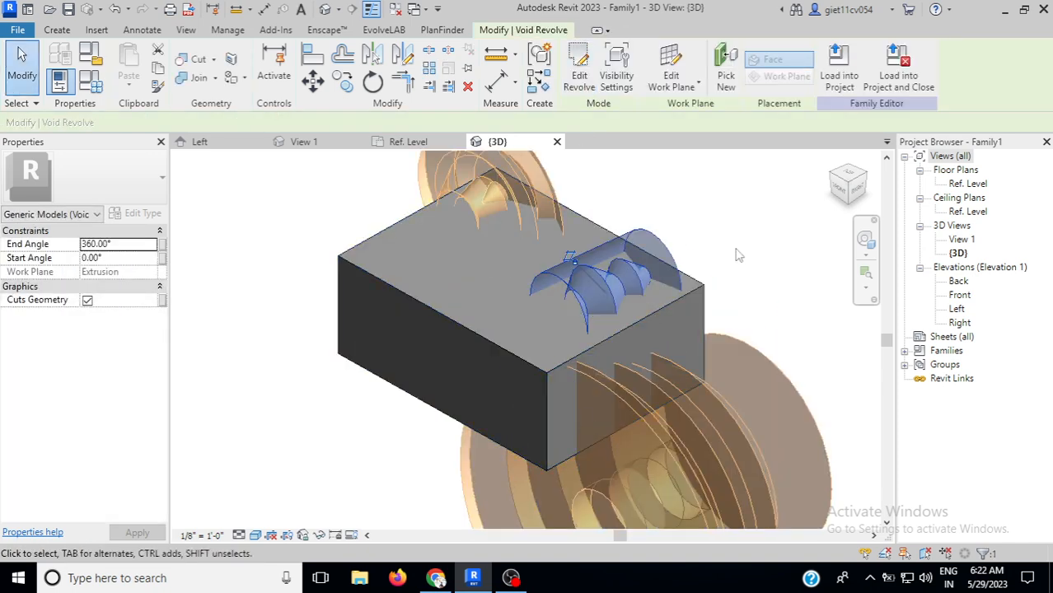
left_click(736, 248)
Examine the third void revolve's cuts in the block's top face up close in the 3D view.
scroll(614, 285, "up", 3)
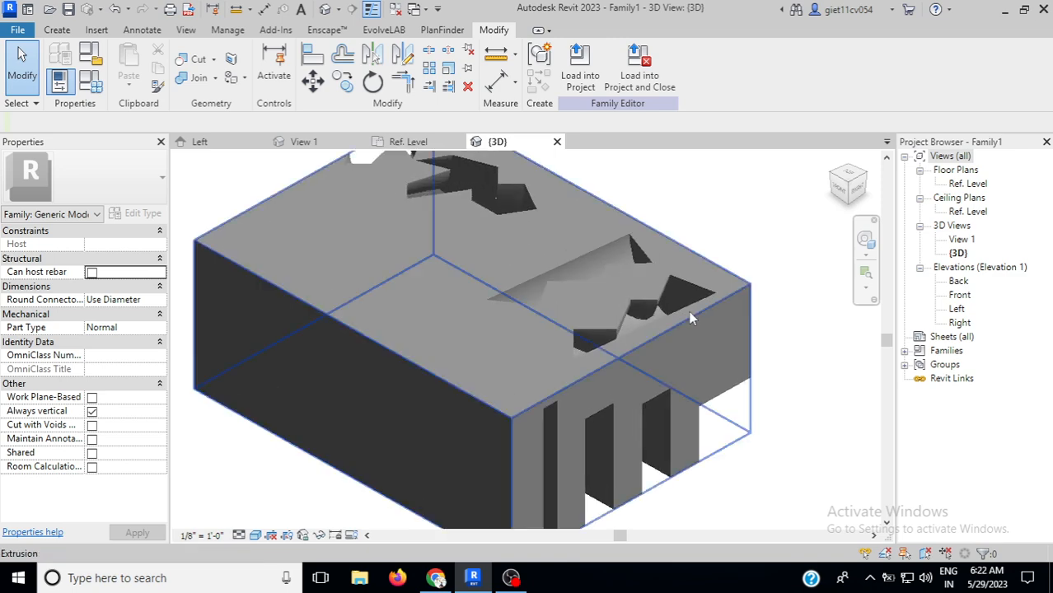
scroll(602, 321, "down", 2)
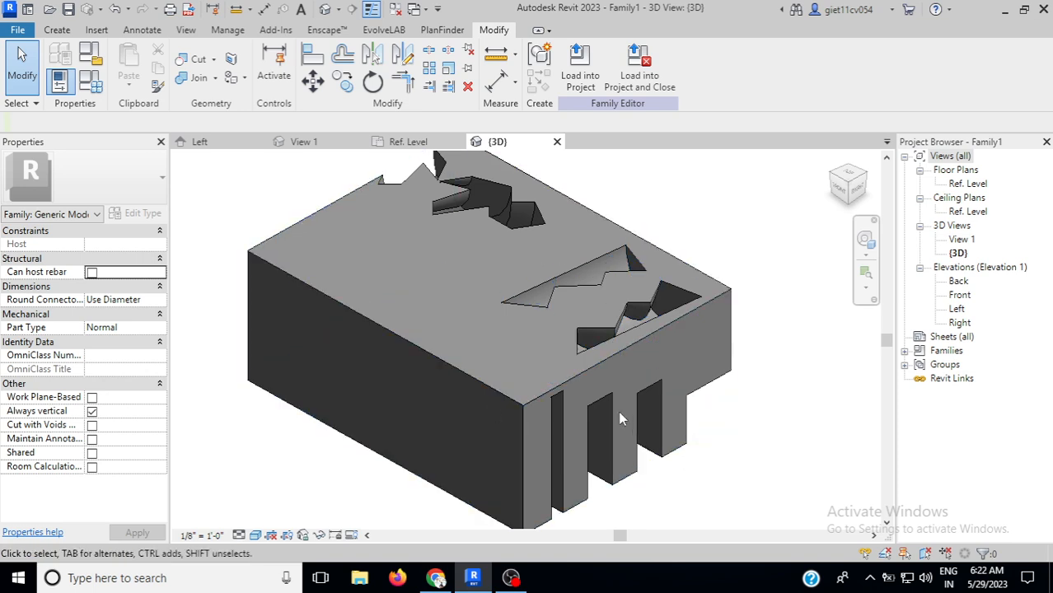
scroll(622, 405, "up", 3)
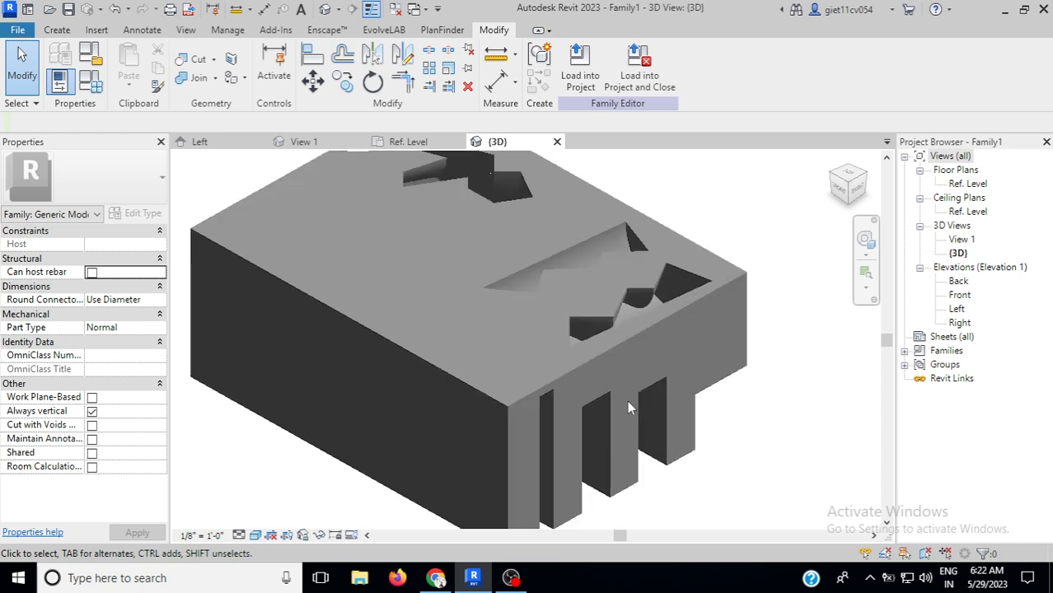
scroll(627, 400, "down", 3)
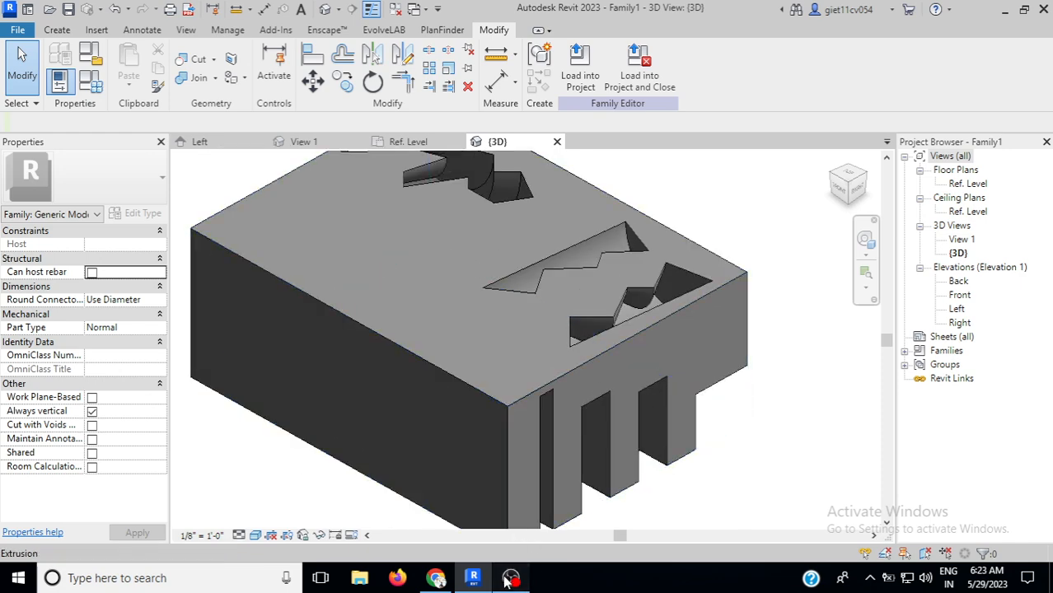